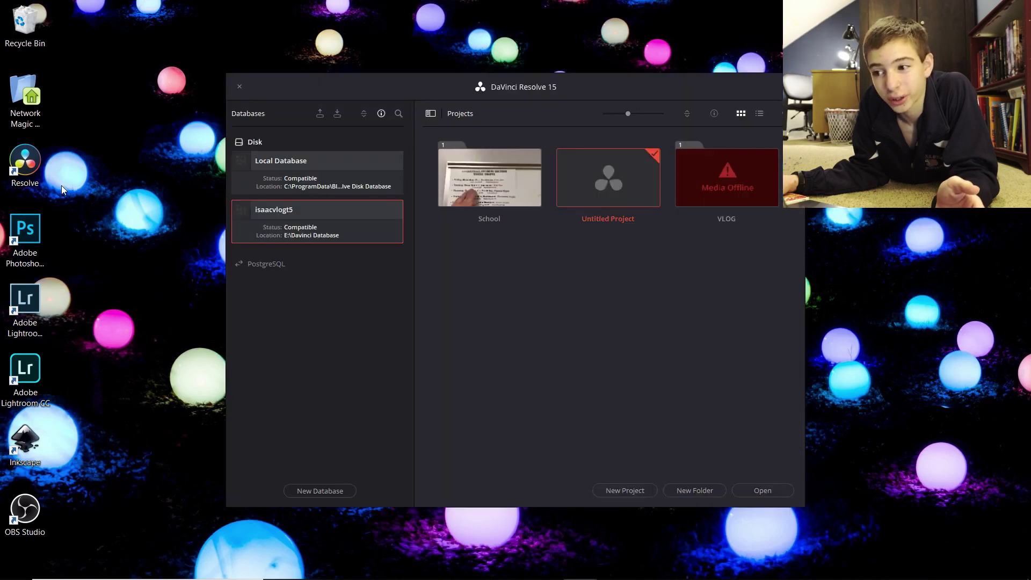
Open the School folder and permanently delete the old Announcements project.
click(495, 191)
double_click(495, 191)
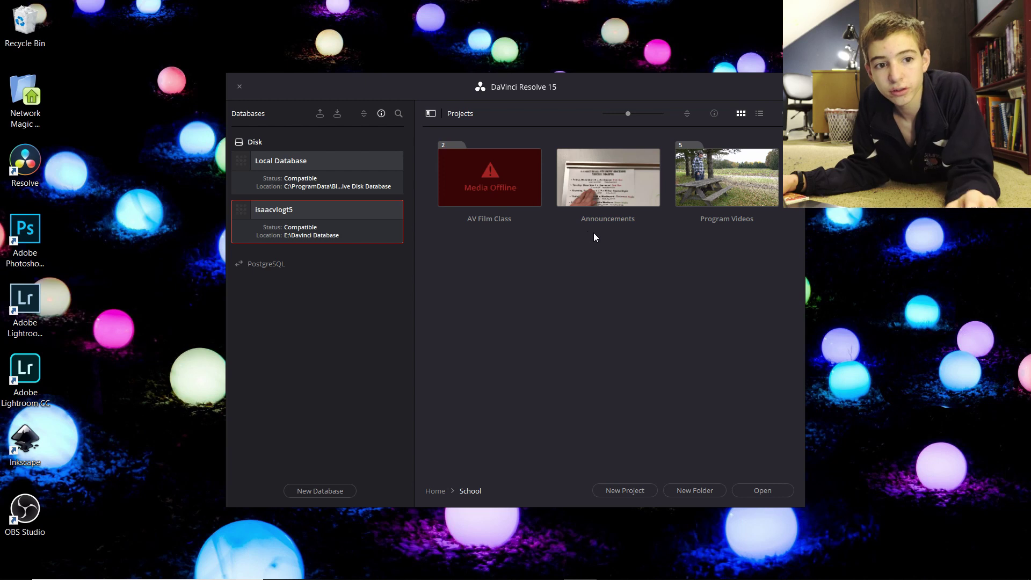
right_click(618, 189)
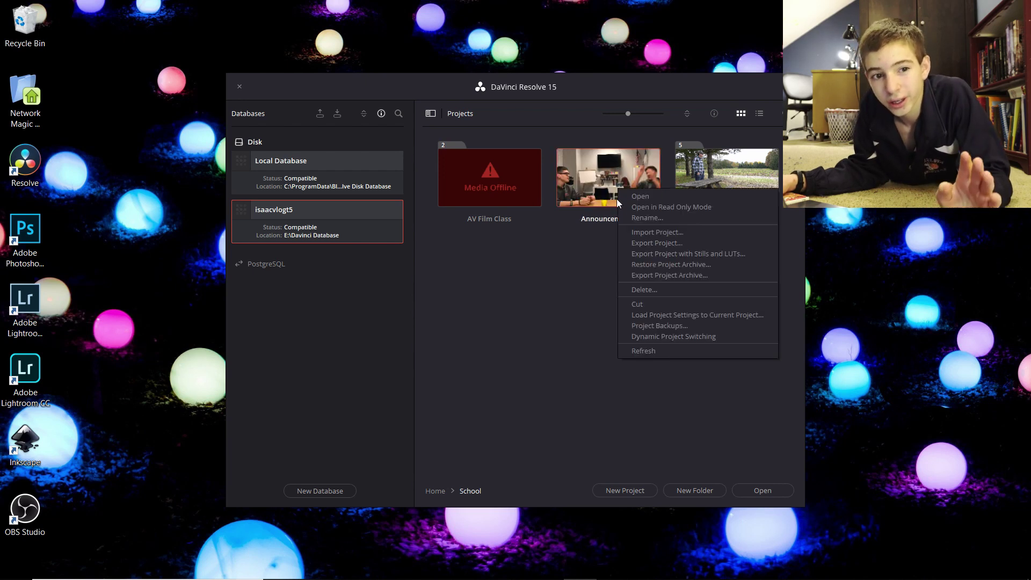
click(644, 288)
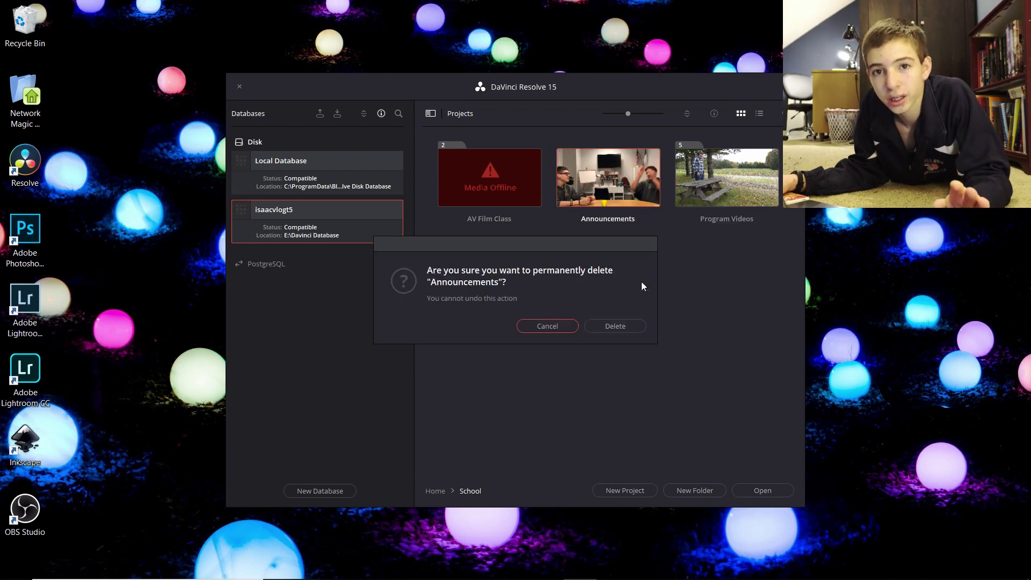
click(608, 329)
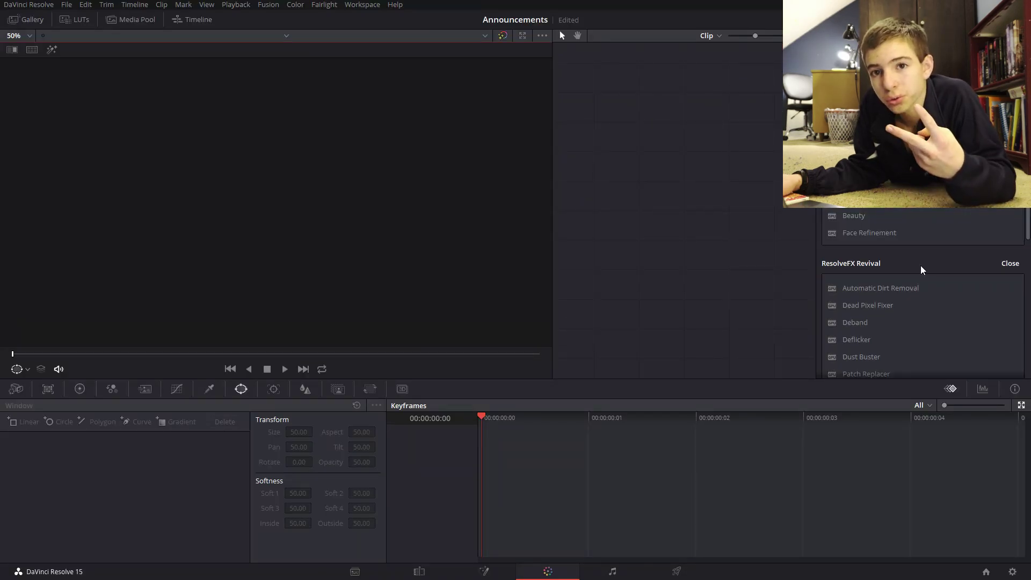
Browse the ResolveFX effects in the OpenFX Library, then go to the Media page.
scroll(925, 269, up, 15)
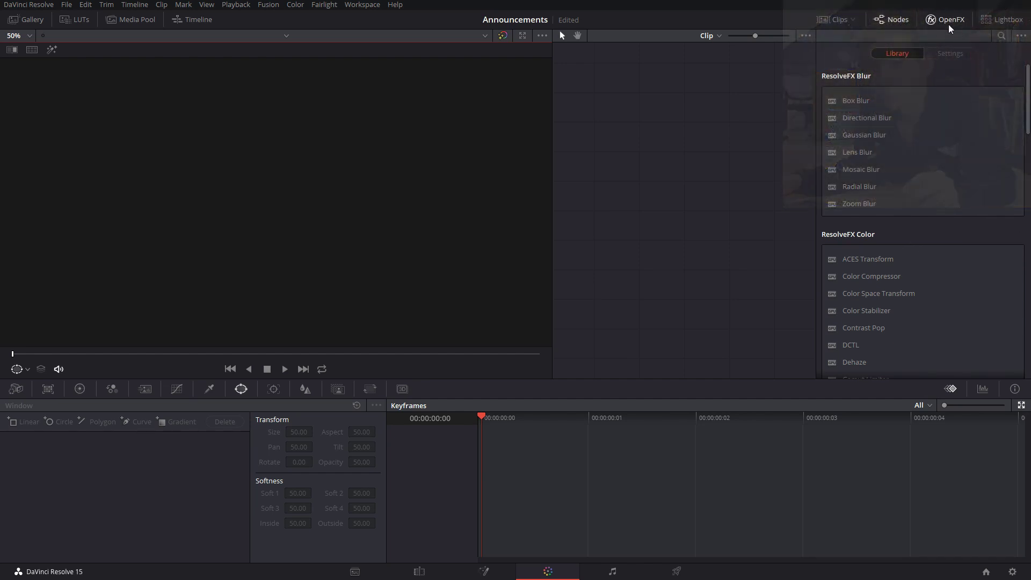
scroll(912, 309, down, 15)
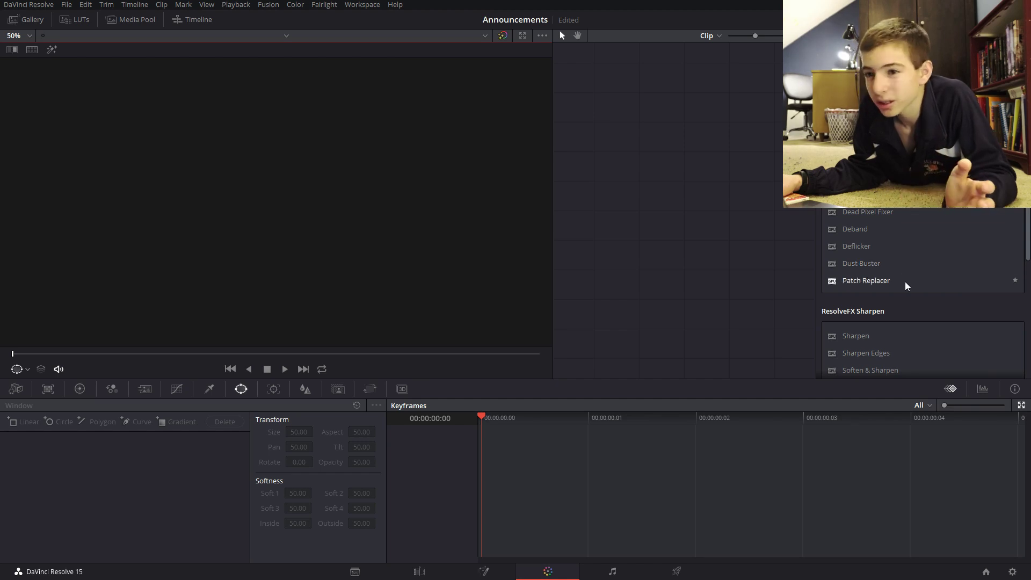
scroll(906, 284, down, 8)
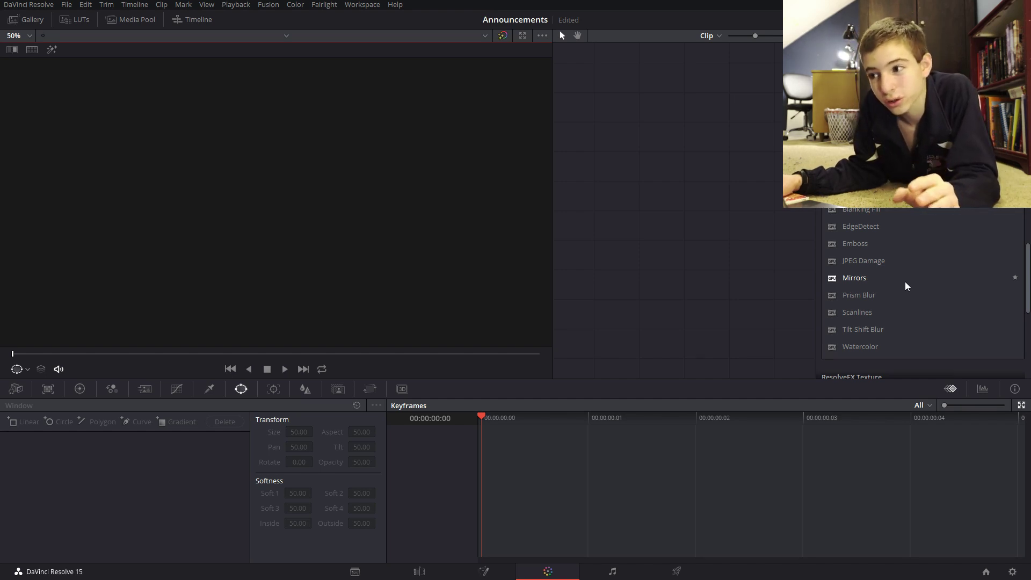
scroll(905, 281, up, 1)
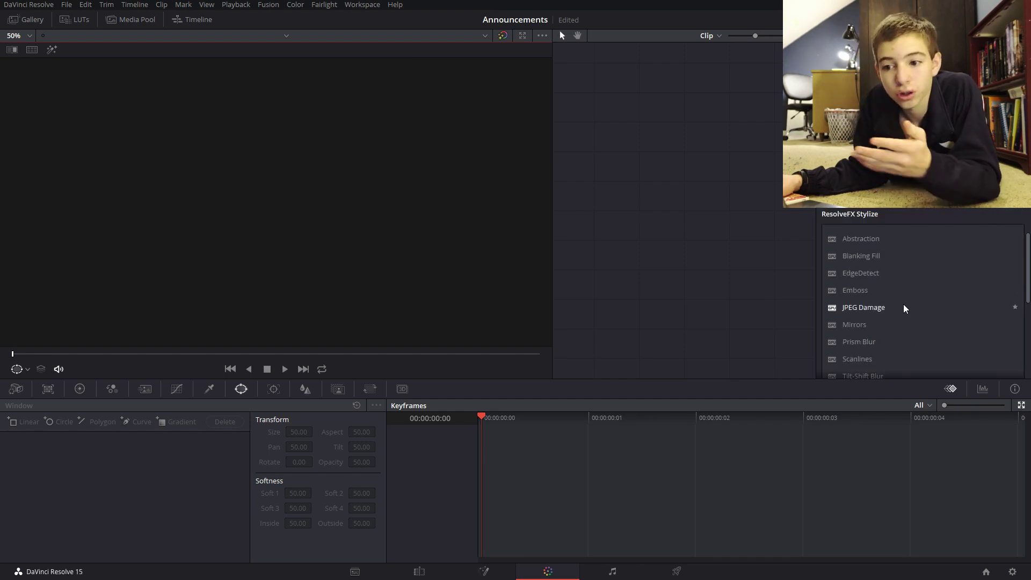
scroll(904, 307, up, 10)
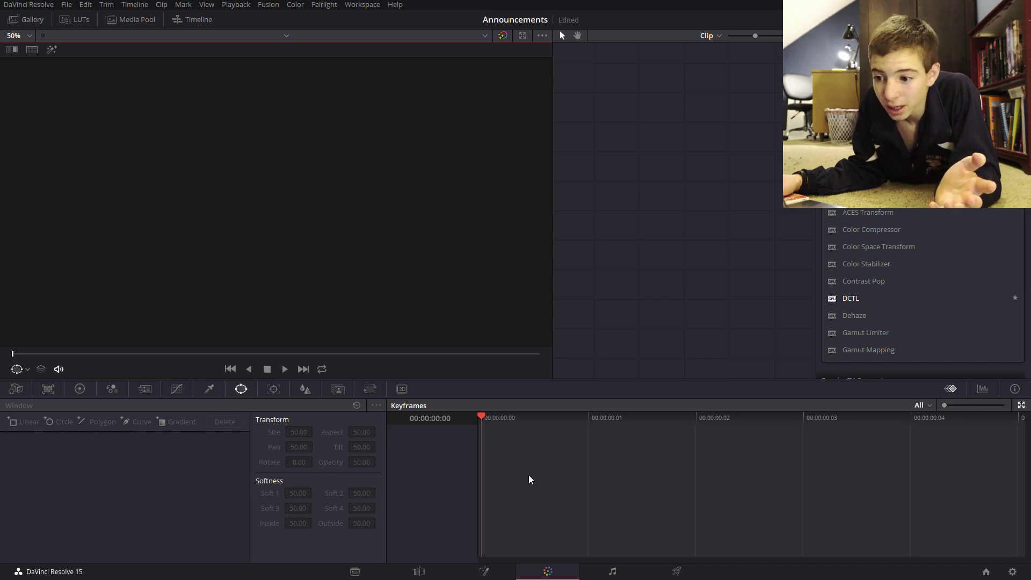
click(346, 579)
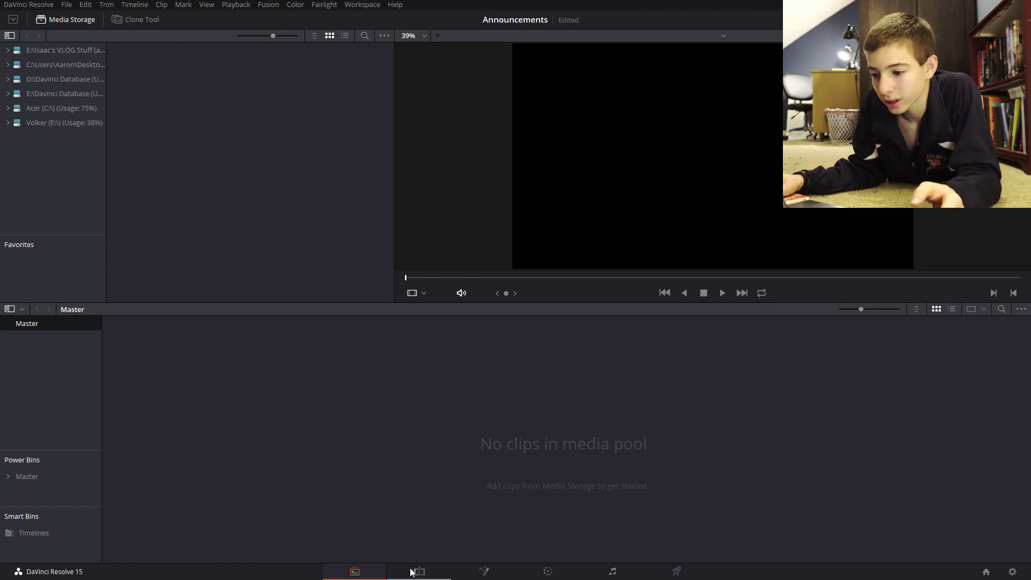
Turn on page labels and visit Edit, Color, Fairlight, Deliver and Media, ending on Color.
right_click(481, 576)
click(499, 555)
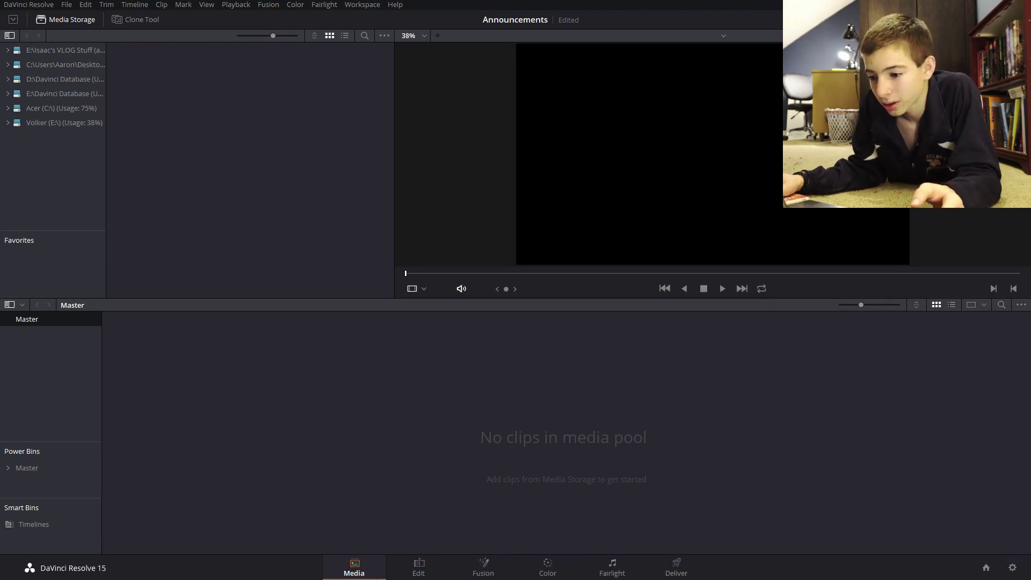
click(419, 568)
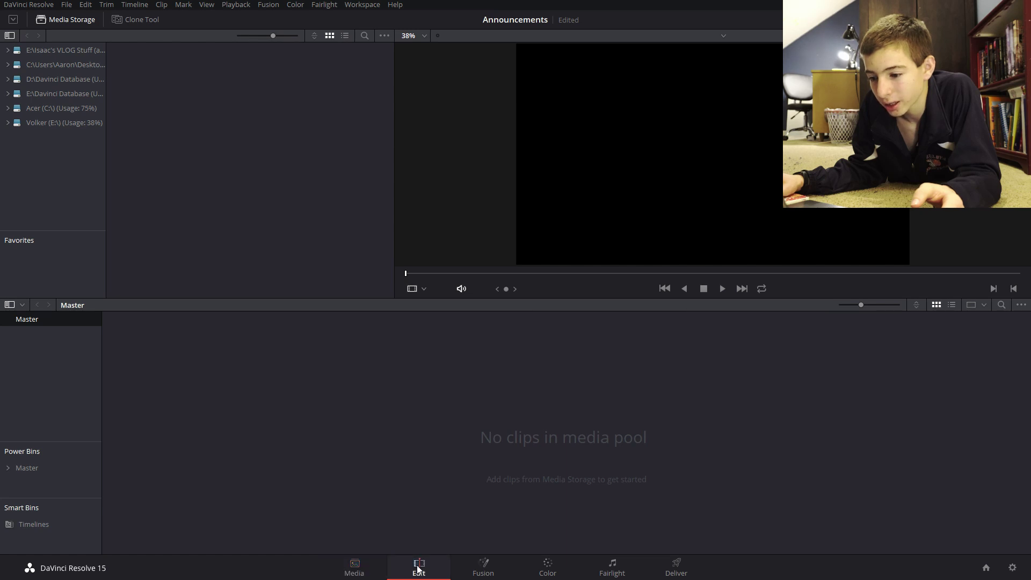
click(549, 564)
click(615, 569)
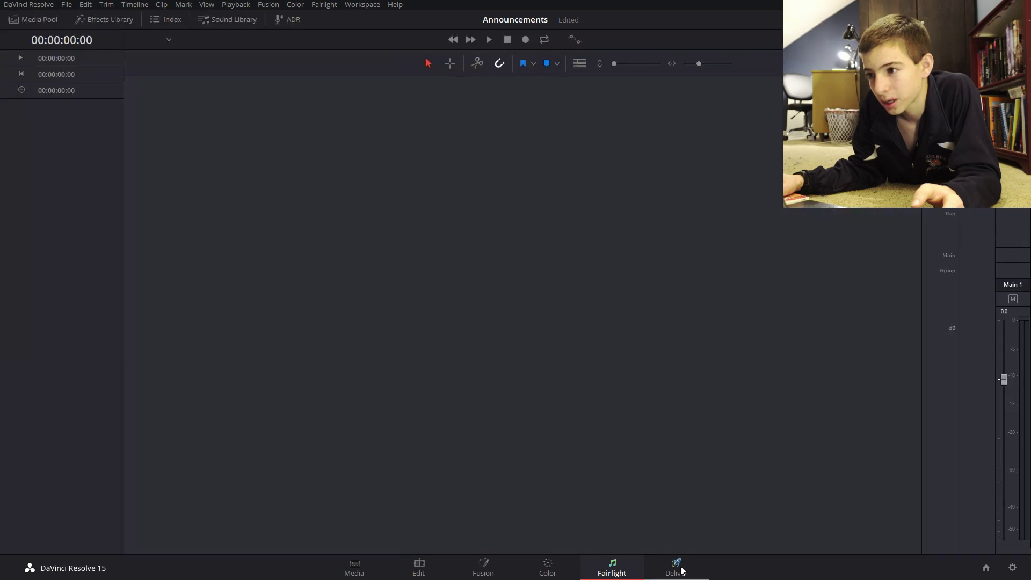
click(680, 569)
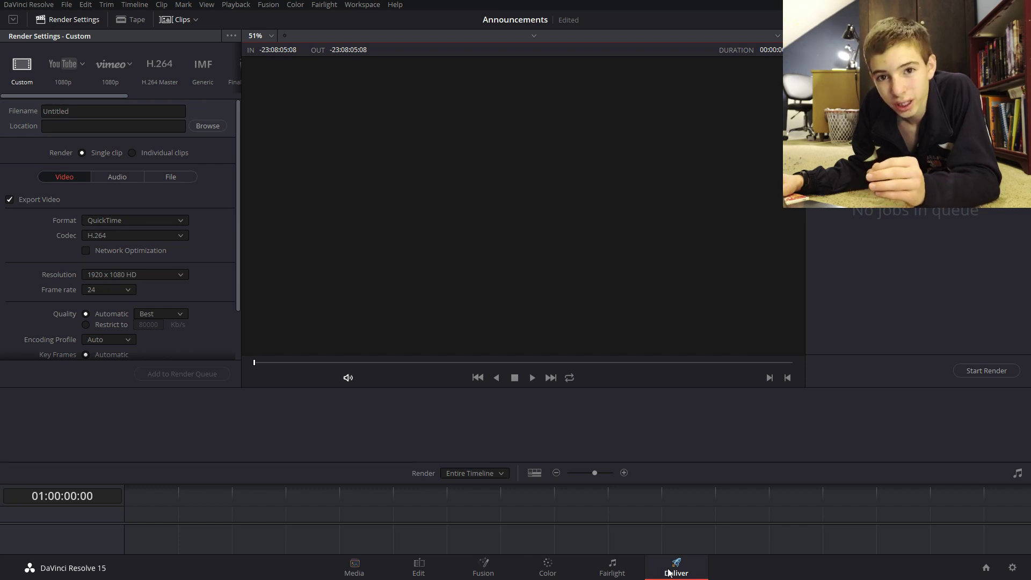
click(356, 571)
click(415, 564)
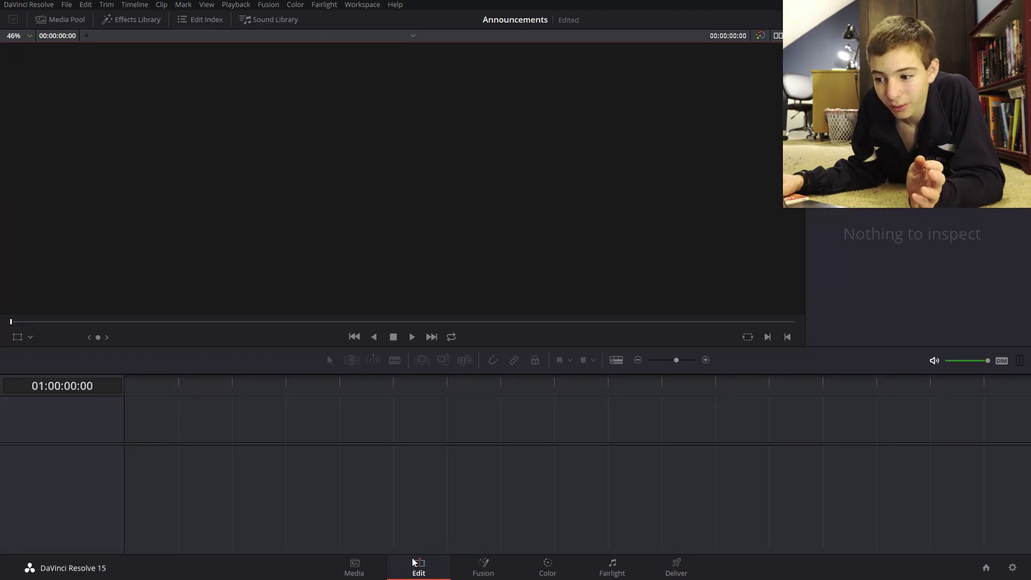
click(546, 564)
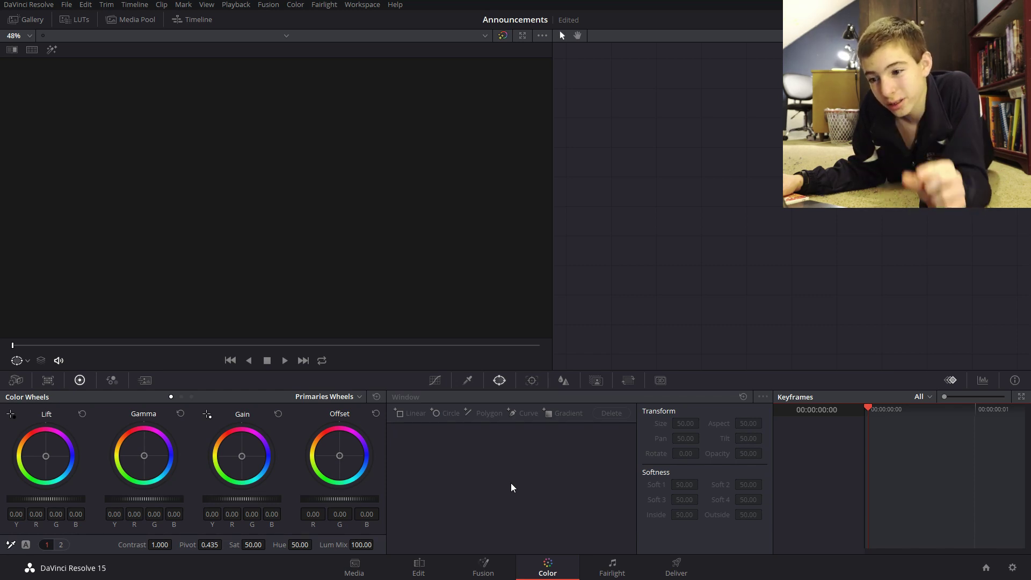
Jump to the Fusion page with Shift+4, then to the Media page with Shift+2.
key(shift+4)
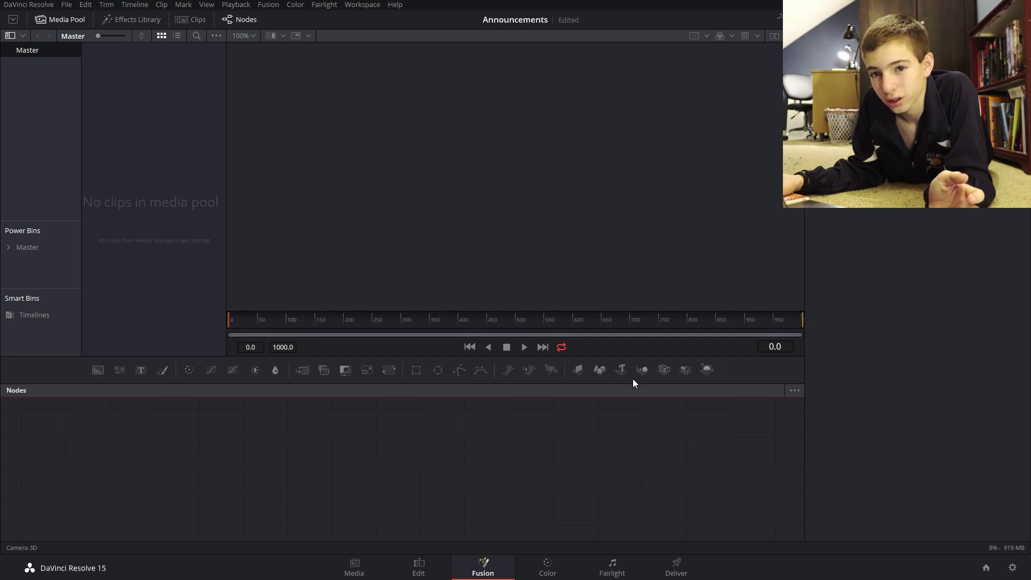
key(shift+2)
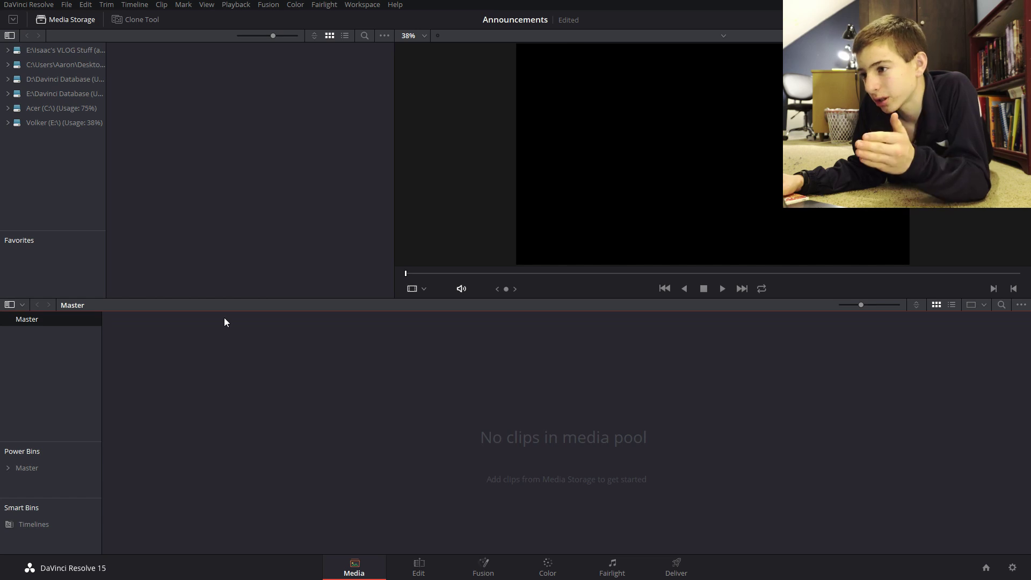
Import the Announcements folder from drive E into the media pool, matching the project frame rate.
click(62, 120)
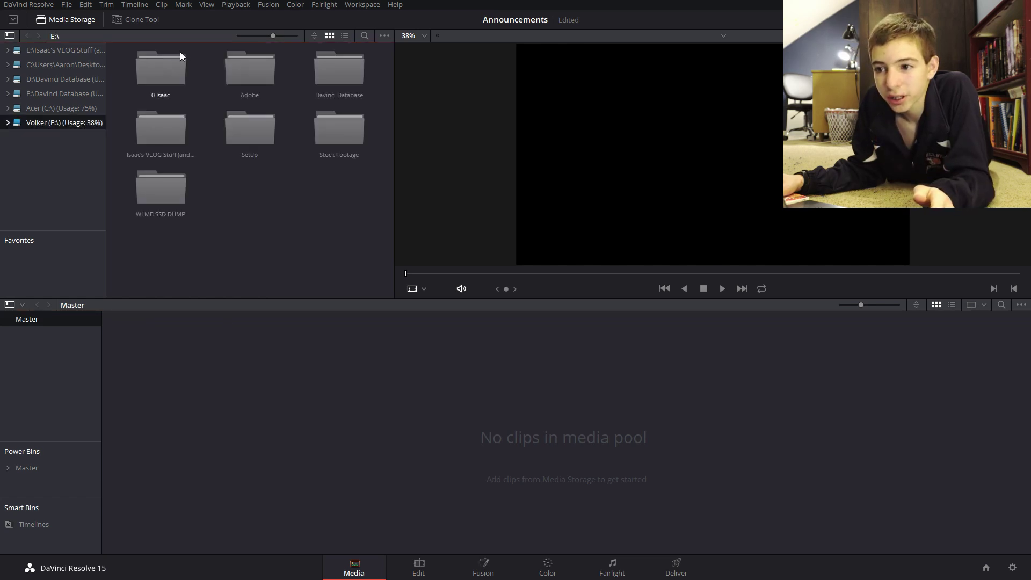
double_click(165, 76)
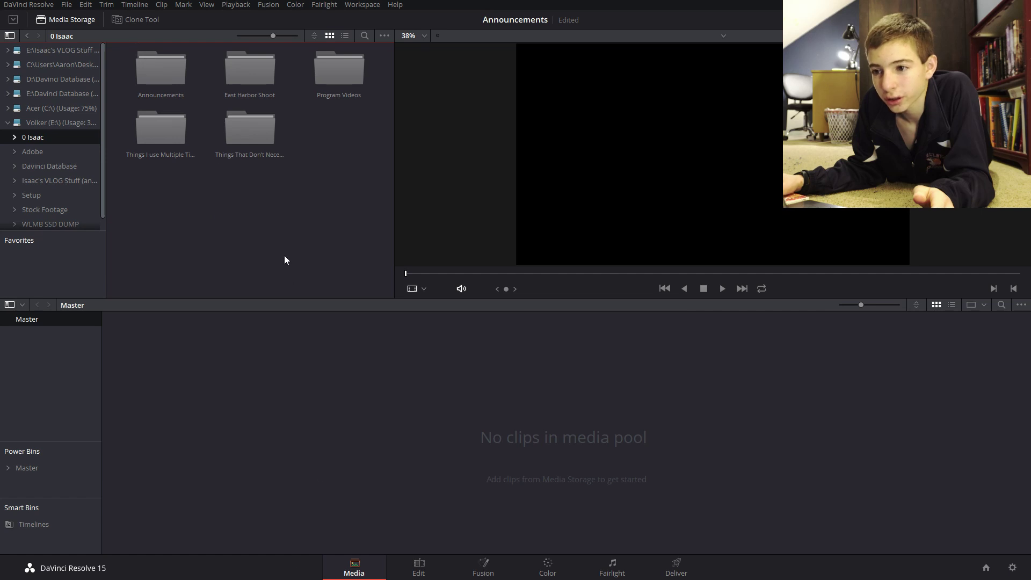
click(163, 74)
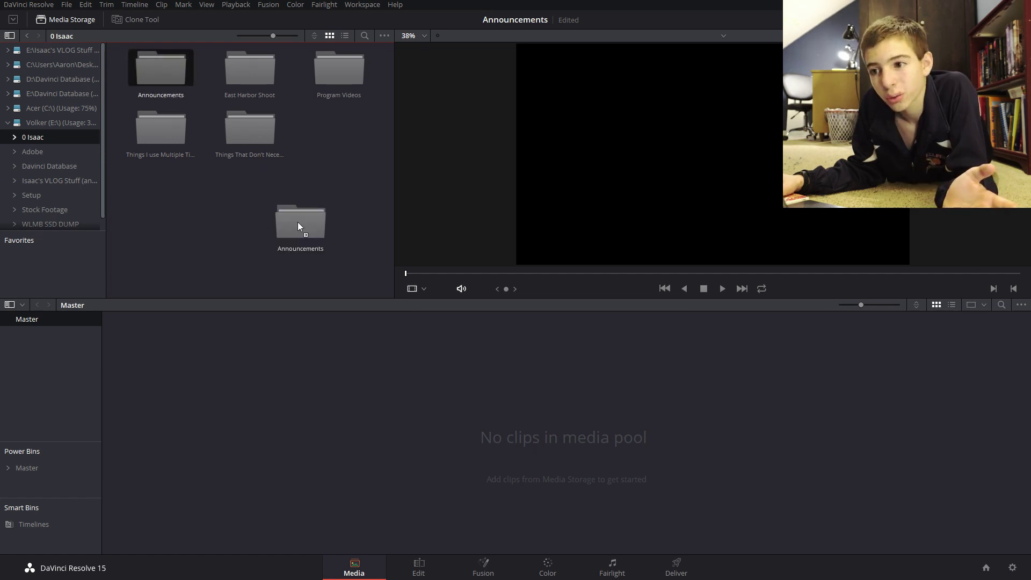
drag(297, 383, 297, 391)
click(629, 331)
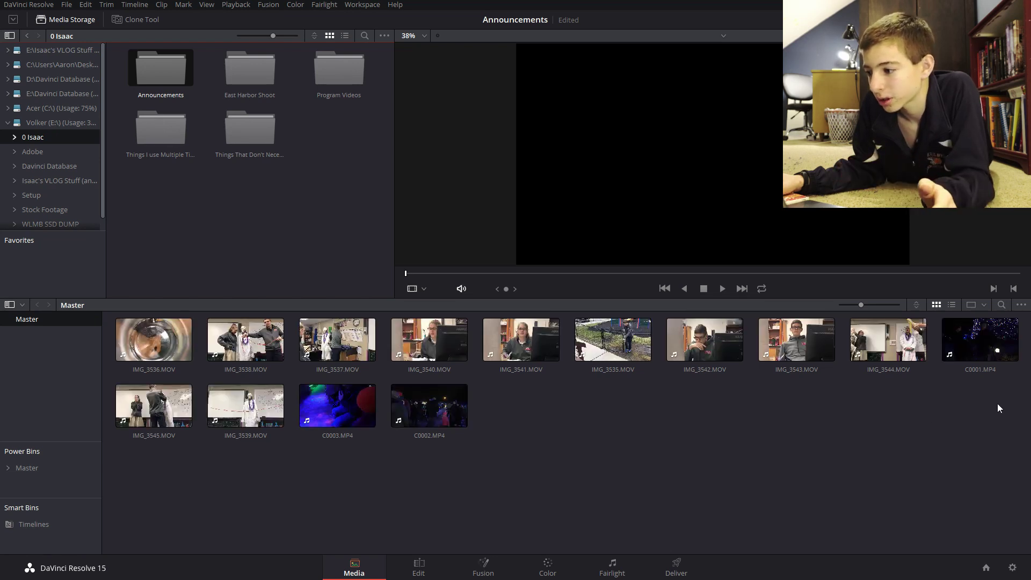
drag(998, 404, 160, 328)
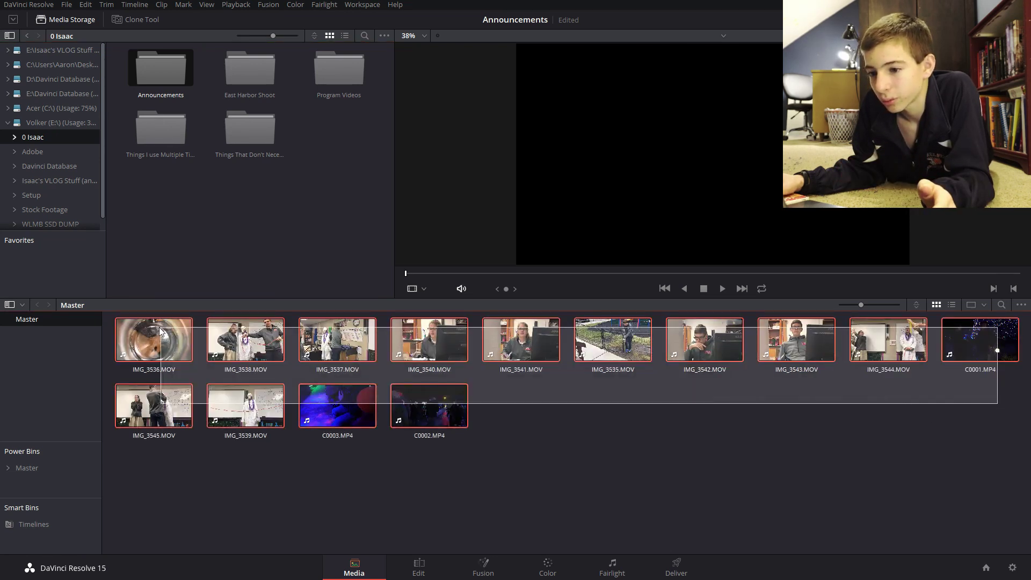
Create a bin named 'Folder 1' and move IMG_3536.MOV and IMG_3538.MOV into it.
click(603, 426)
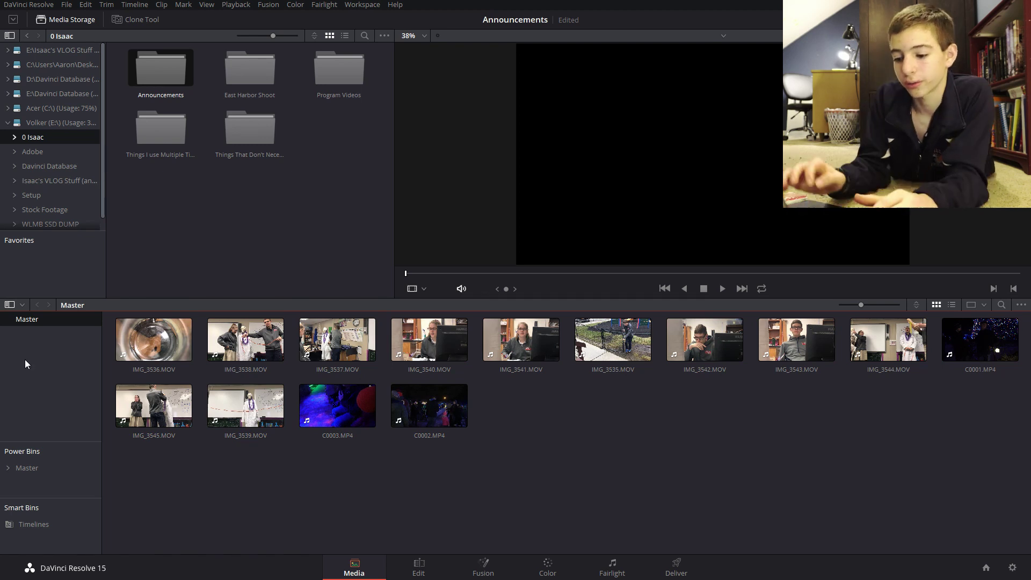
key(ctrl+shift+n)
text(Fold)
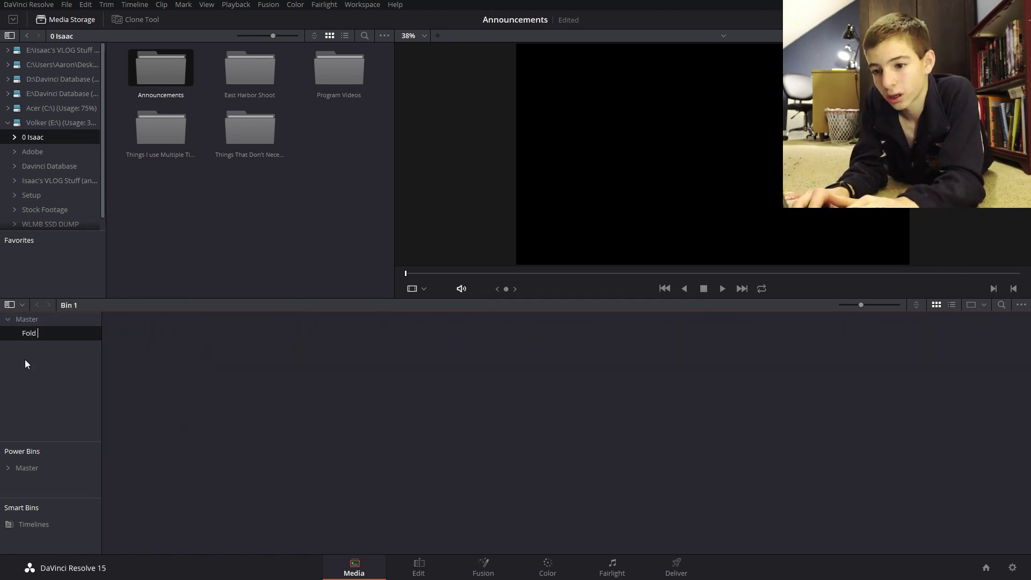
text(er 1)
key(Return)
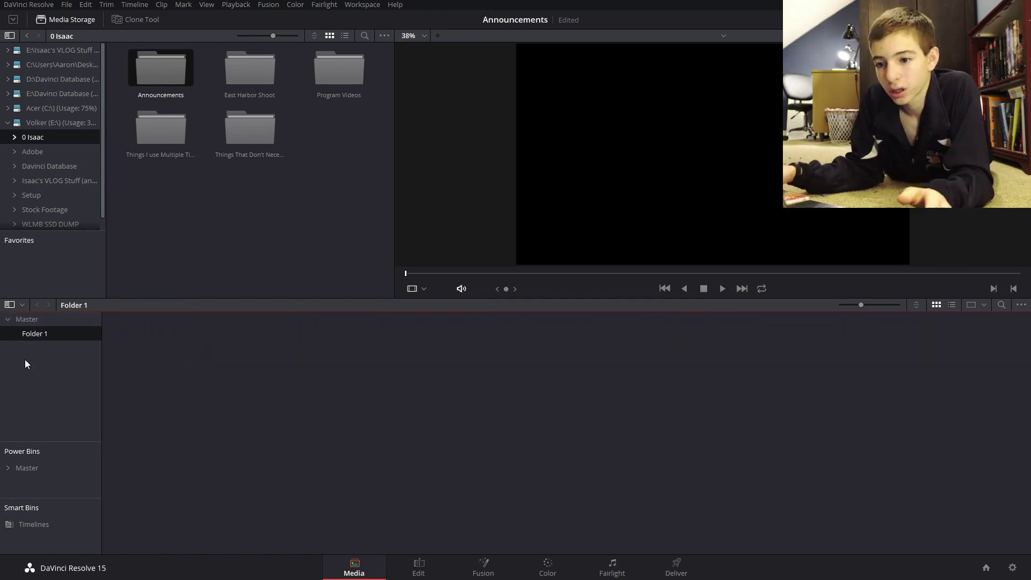
click(36, 318)
drag(242, 349, 156, 352)
drag(264, 343, 167, 349)
Check Folder 1's clips, then select all clips with Ctrl+A and bring up their actions menu.
double_click(147, 356)
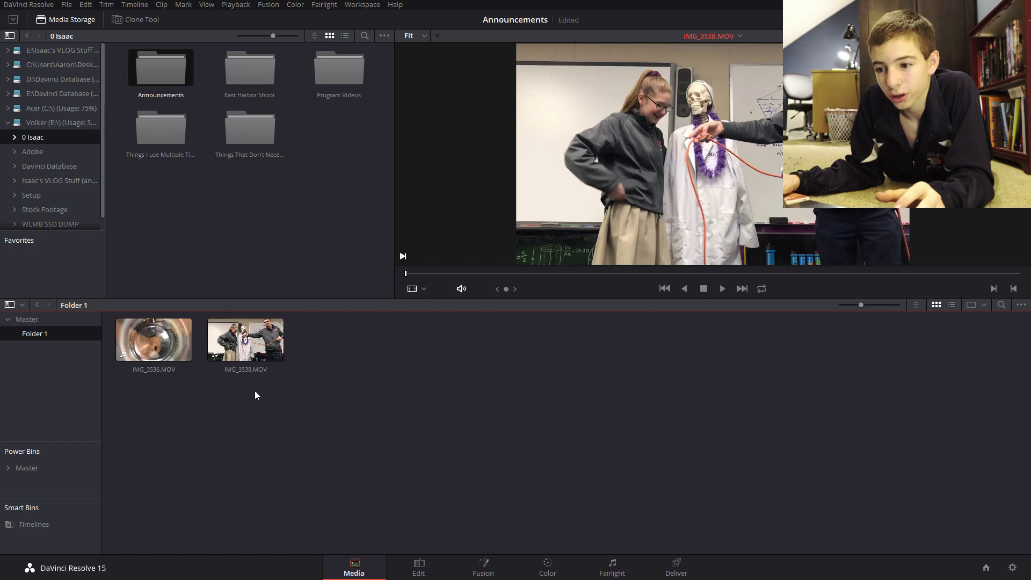
drag(256, 400, 30, 320)
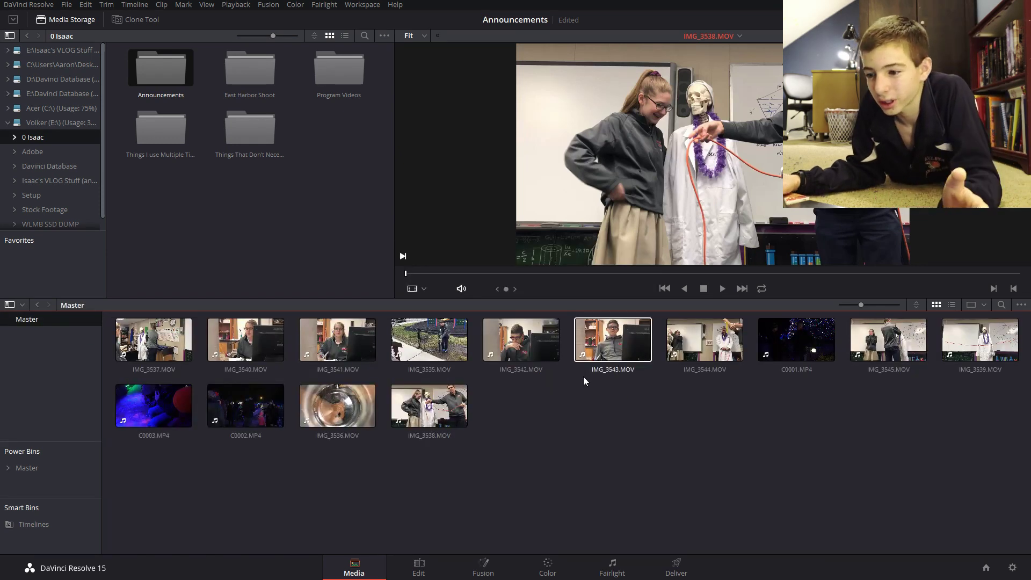
key(ctrl+a)
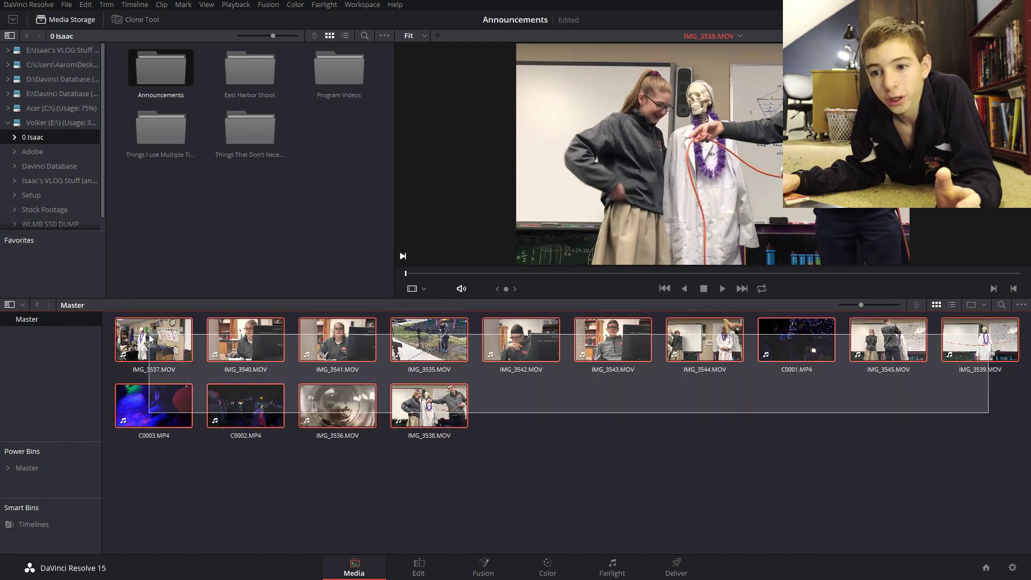
right_click(247, 343)
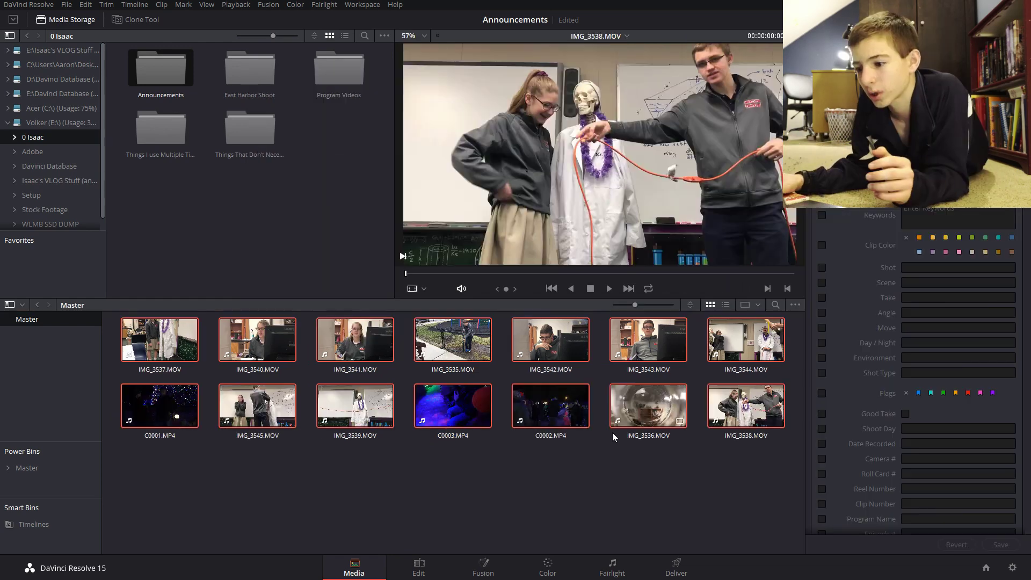
Generate optimized media for all the selected clips.
right_click(545, 407)
click(586, 325)
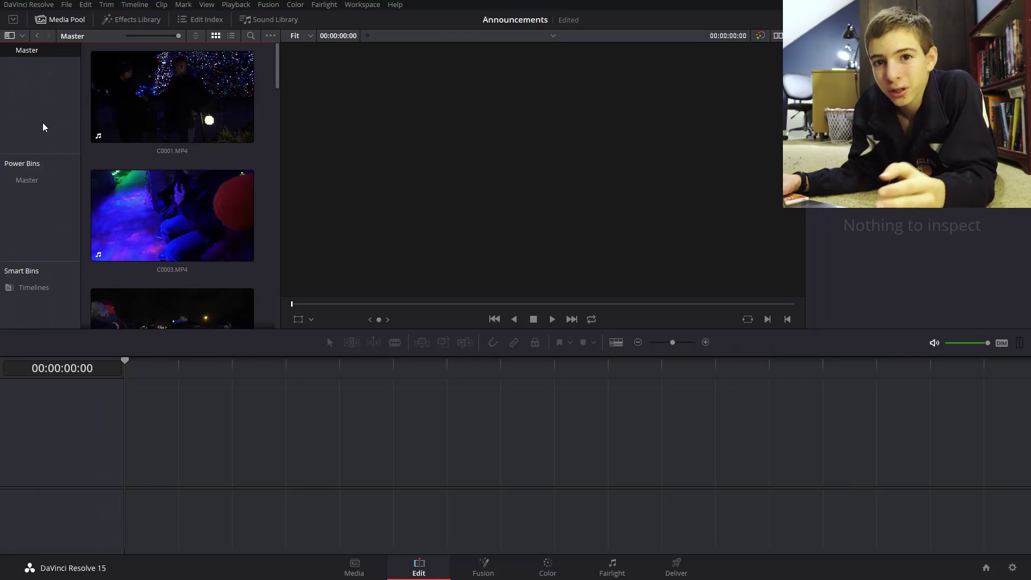
Place Intro.mov from the Master bin onto a new Timeline 1 and play it through.
click(31, 180)
scroll(156, 127, down, 2)
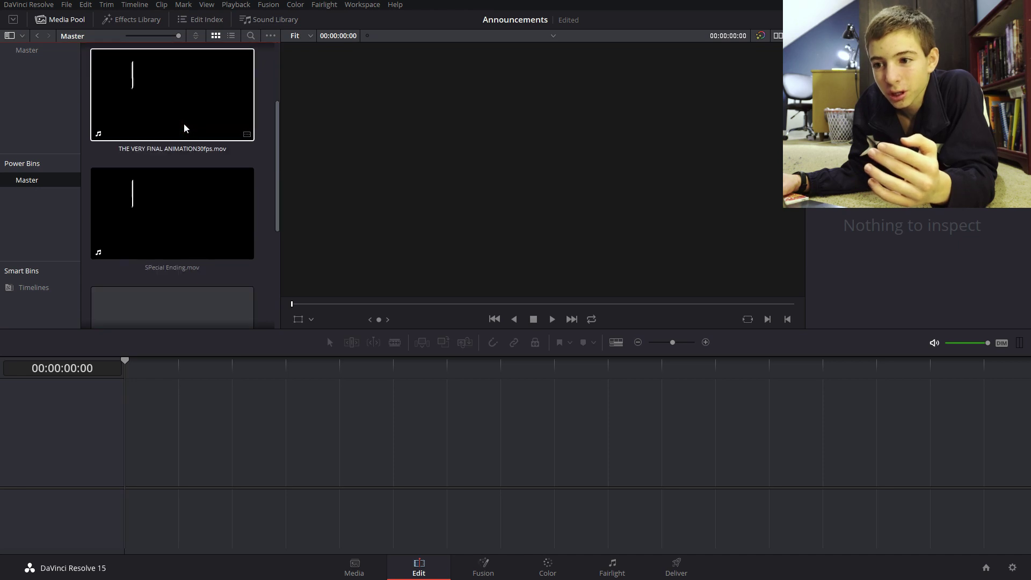
scroll(173, 135, down, 3)
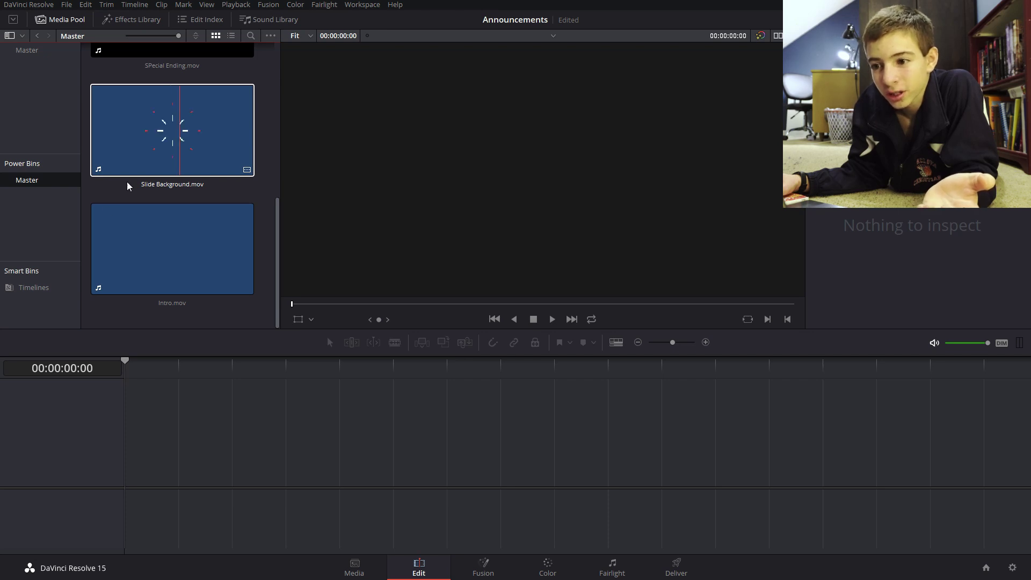
click(162, 247)
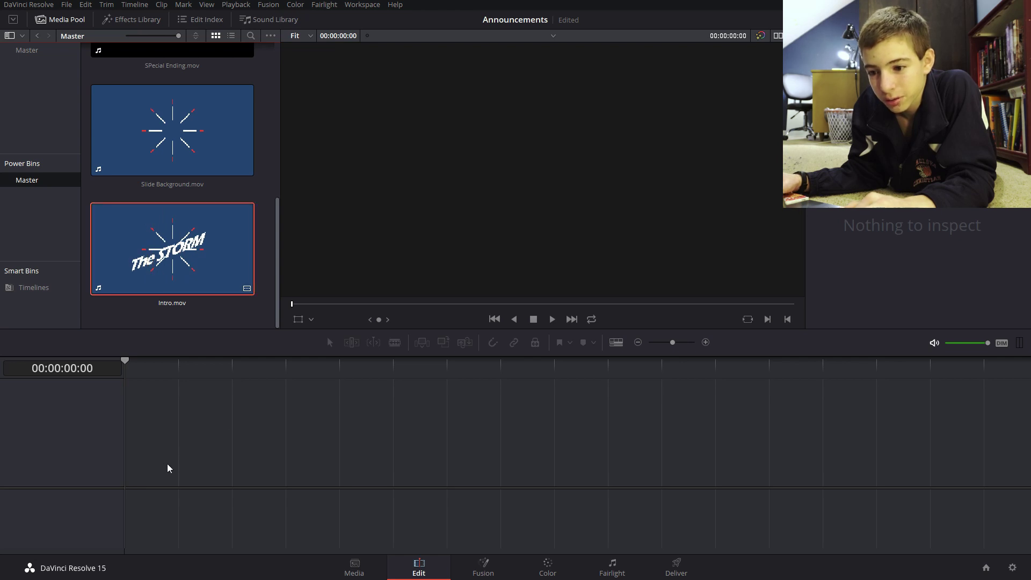
drag(172, 466, 166, 443)
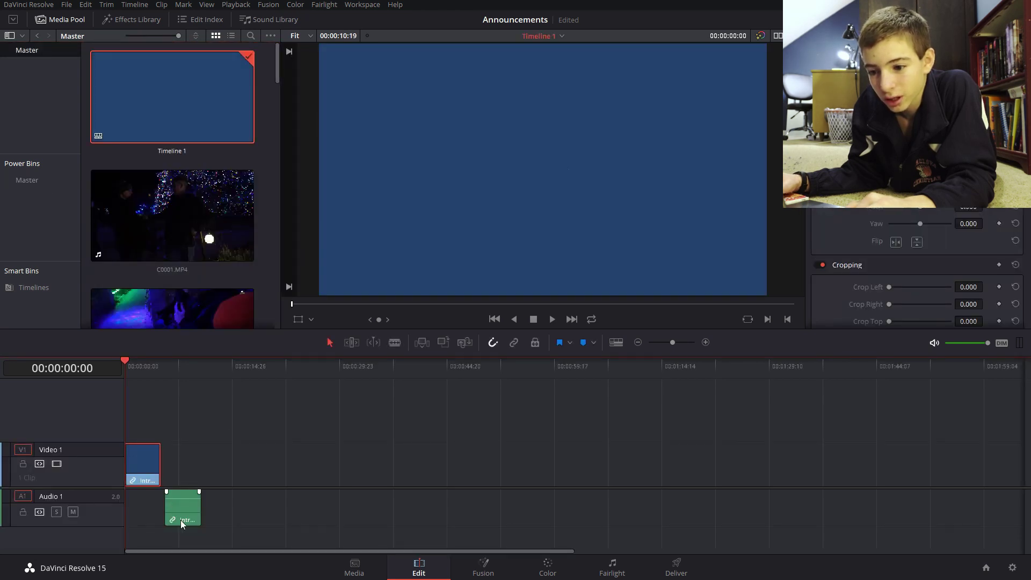
drag(182, 520, 182, 519)
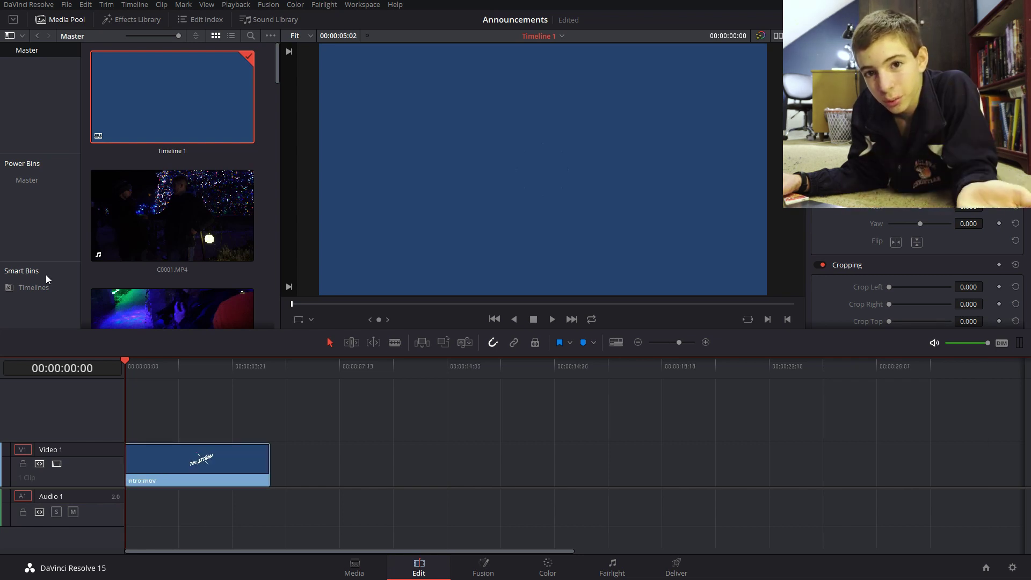
key(space)
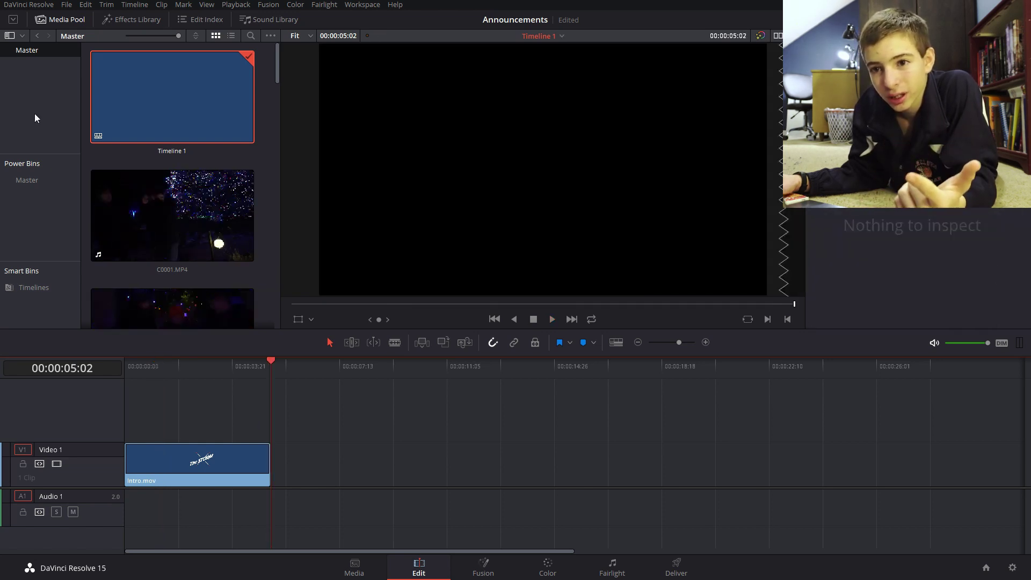
click(25, 4)
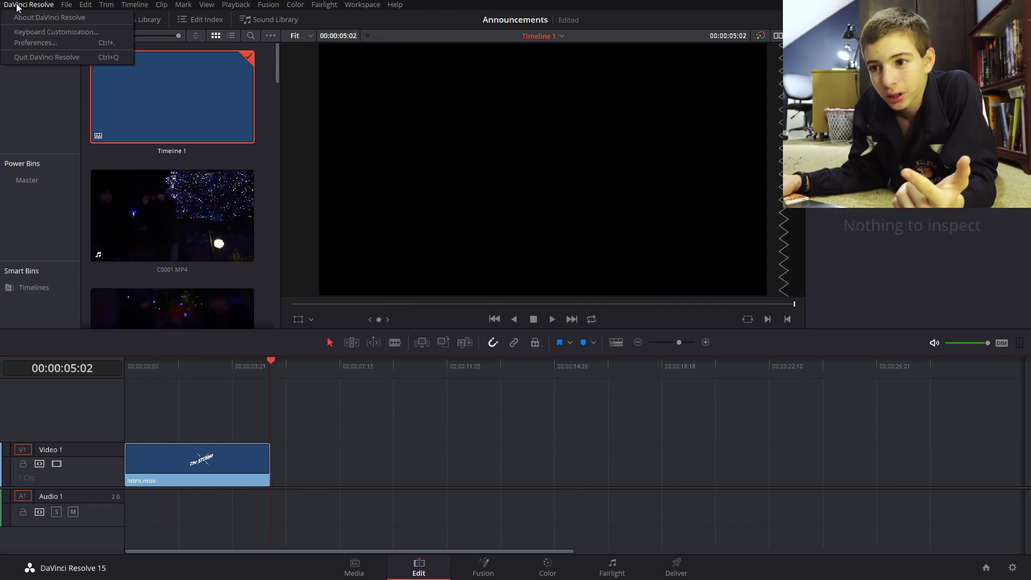
click(46, 32)
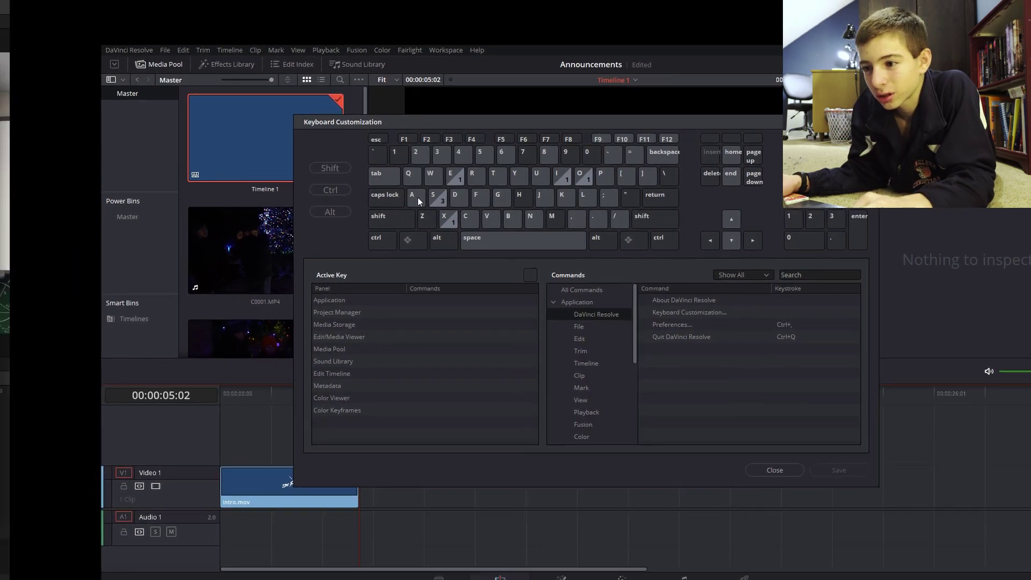
click(344, 165)
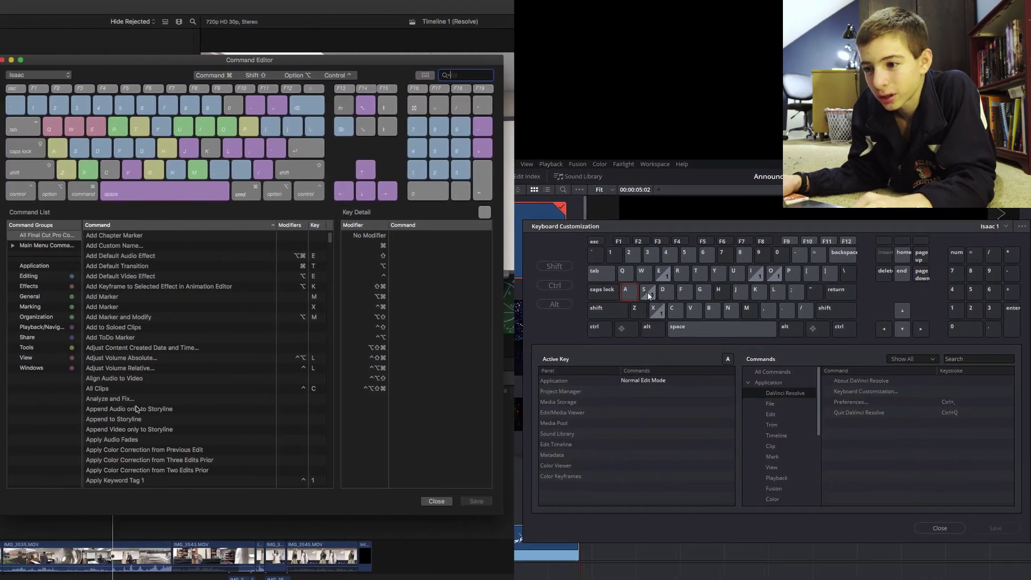
click(684, 292)
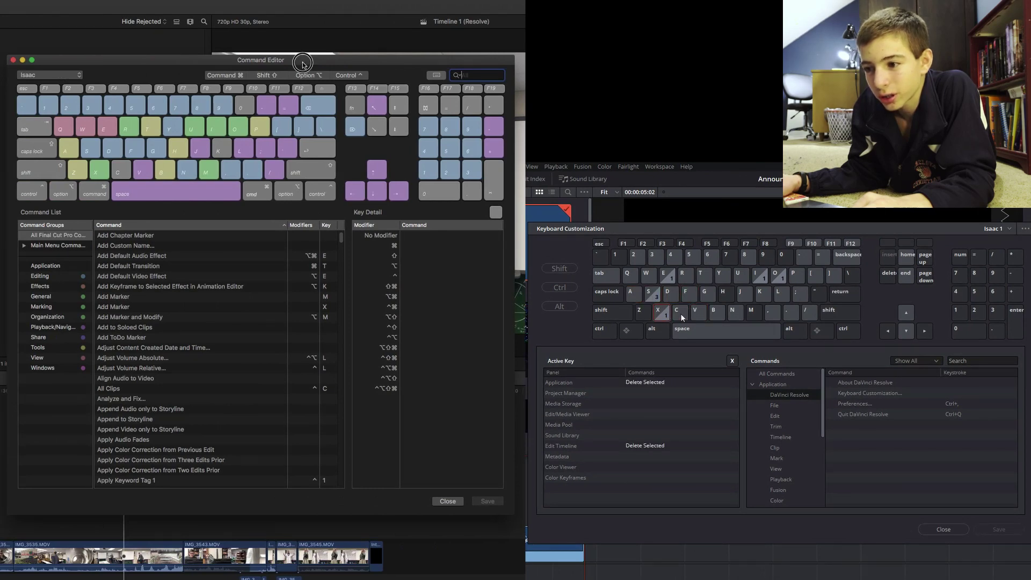
click(640, 310)
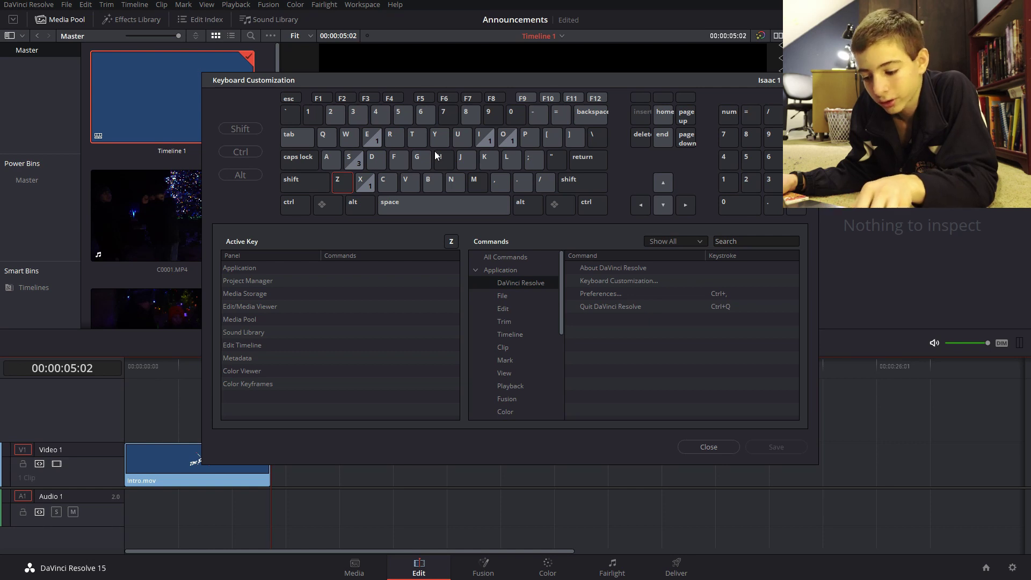
click(376, 161)
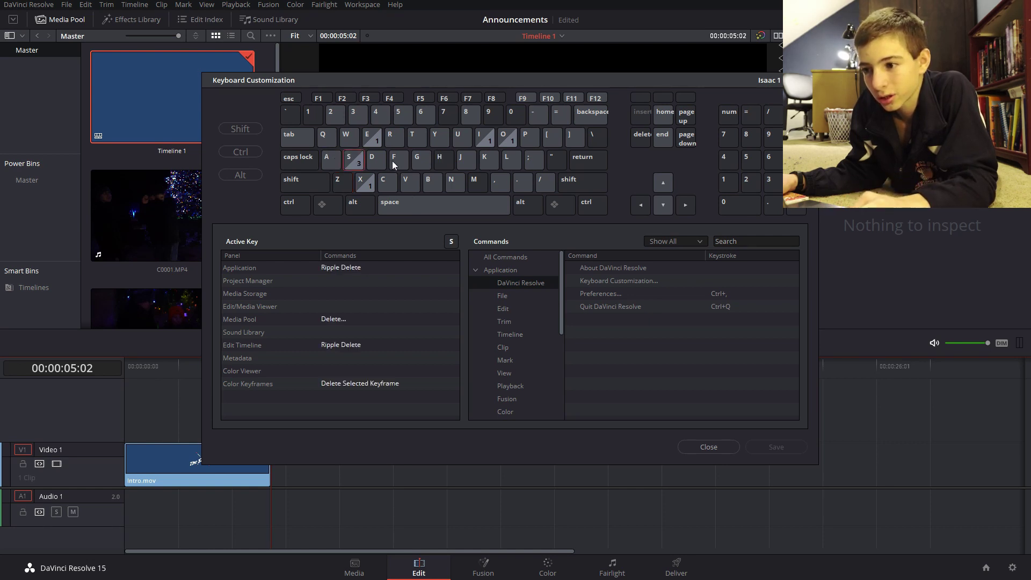
click(392, 157)
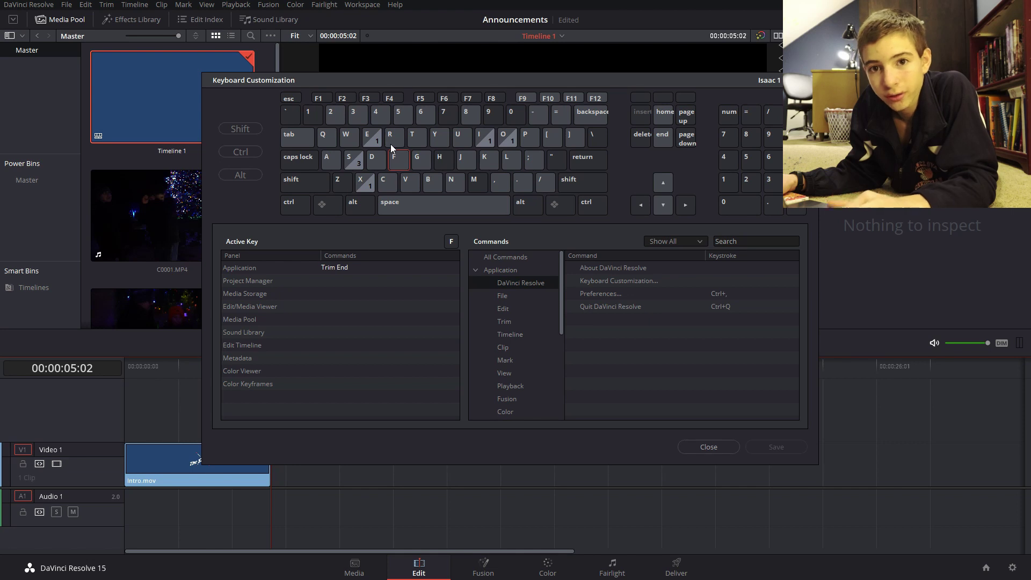
click(406, 189)
click(695, 443)
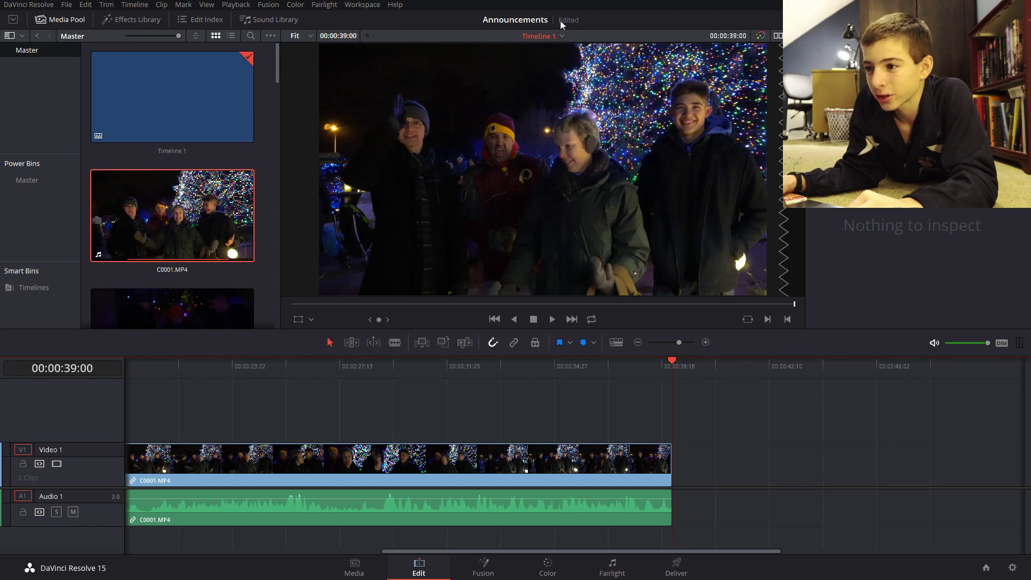
Leave DaVinci Resolve for the Mac desktop, with QuickTime Player now active.
mouse_move(560, 20)
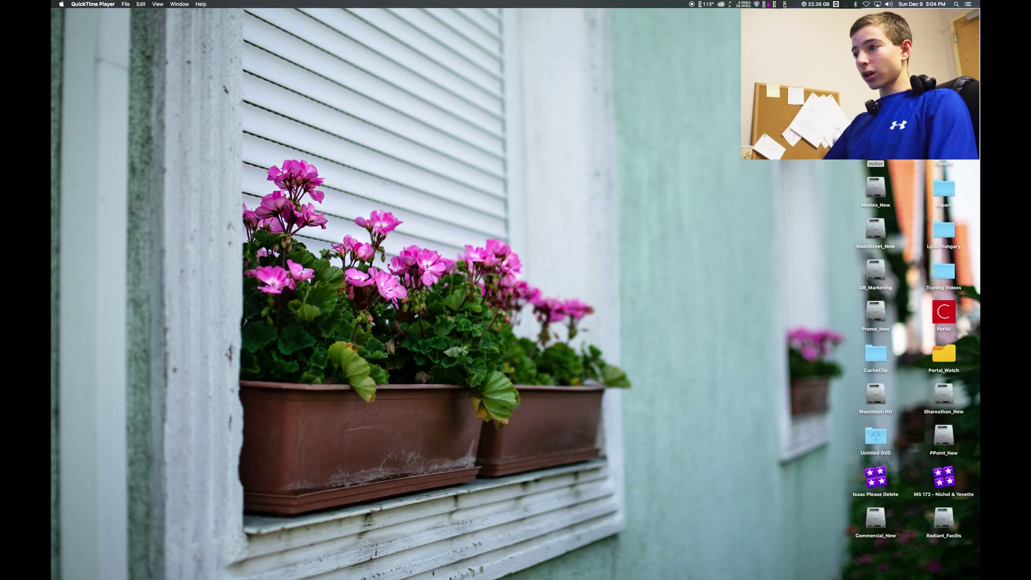
Launch Final Cut Pro from the Dock, showing the Timeline 1 (Resolve) project.
mouse_move(522, 579)
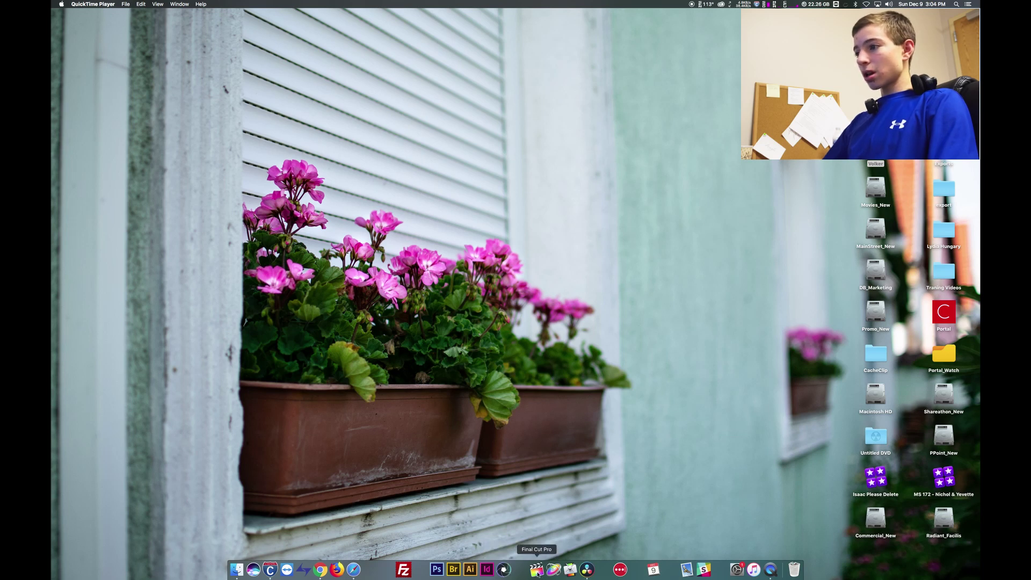
click(537, 570)
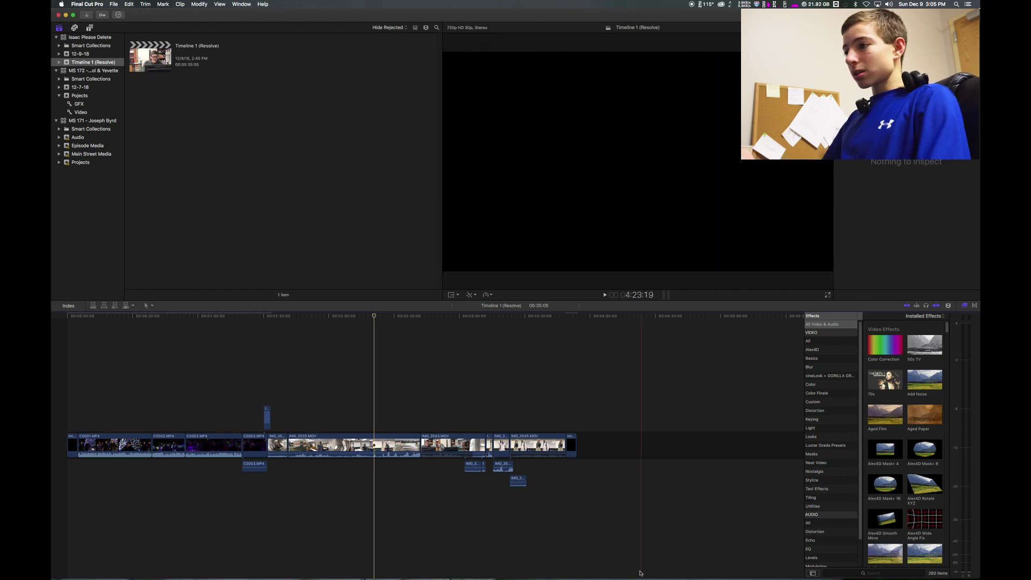
Bring up the system-wide search, then dismiss it.
key(super+space)
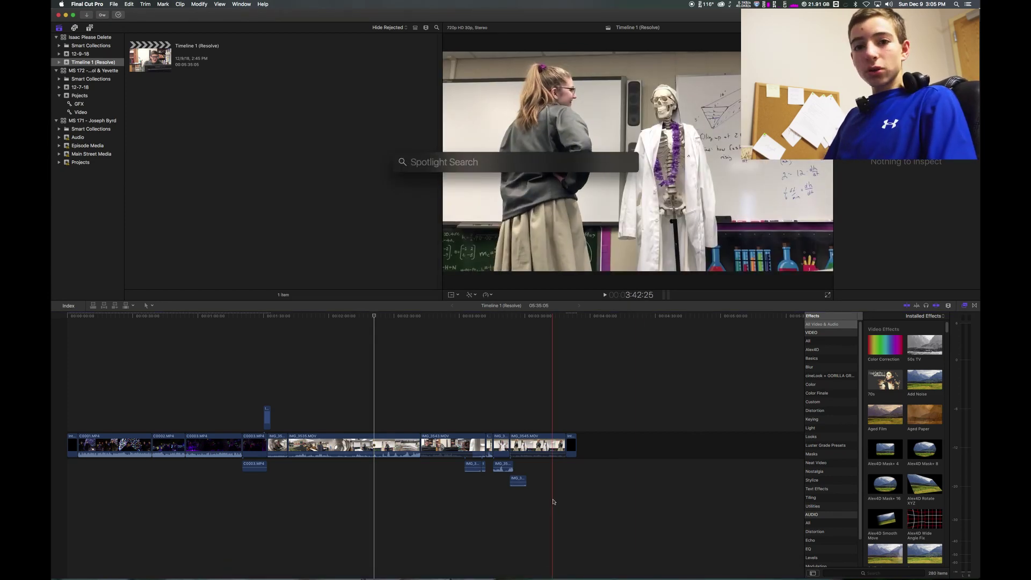
mouse_move(540, 577)
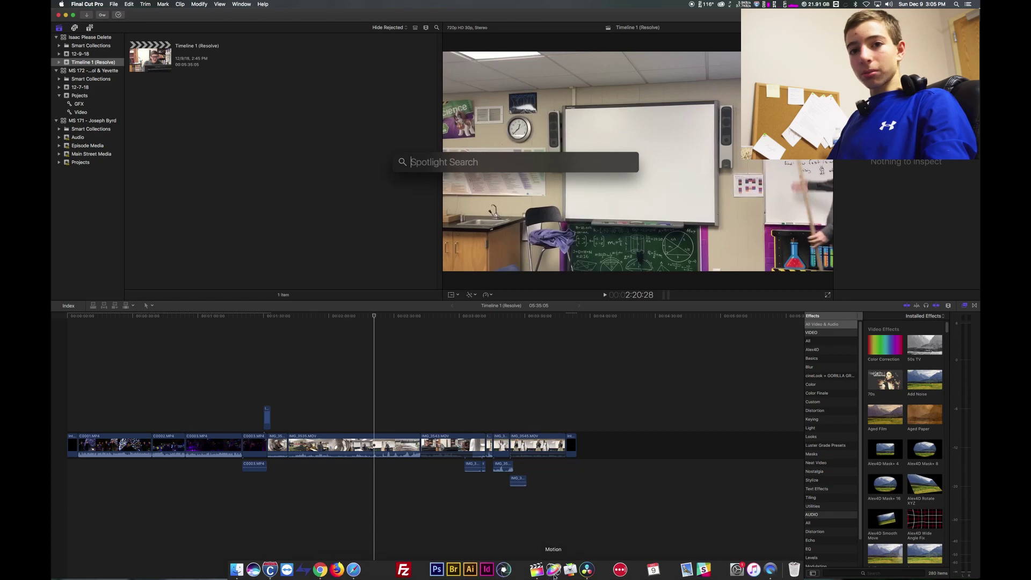
key(Escape)
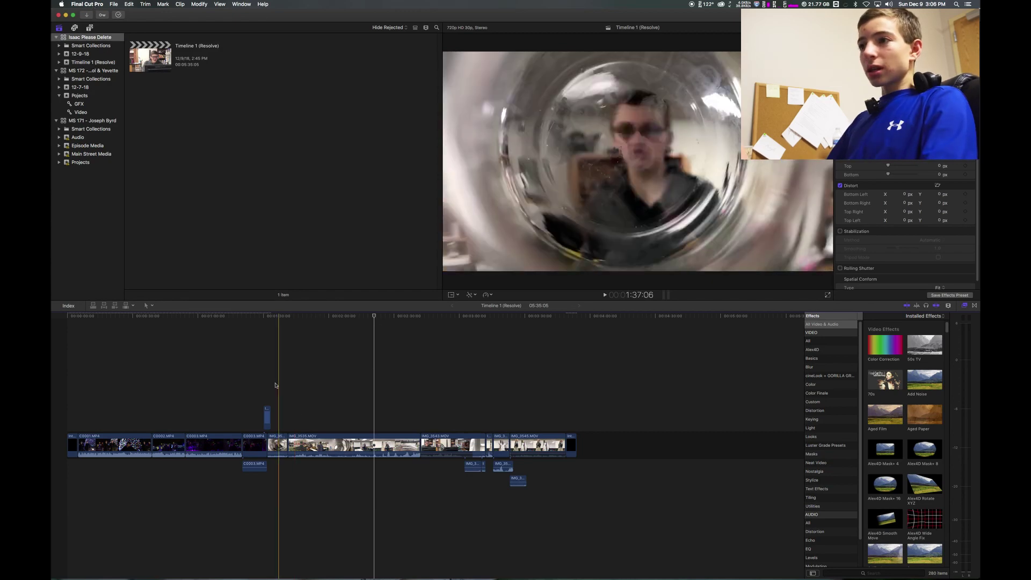
Zoom into the Resolve project's timeline and select the C0003.MP4 clip.
key(super+equal)
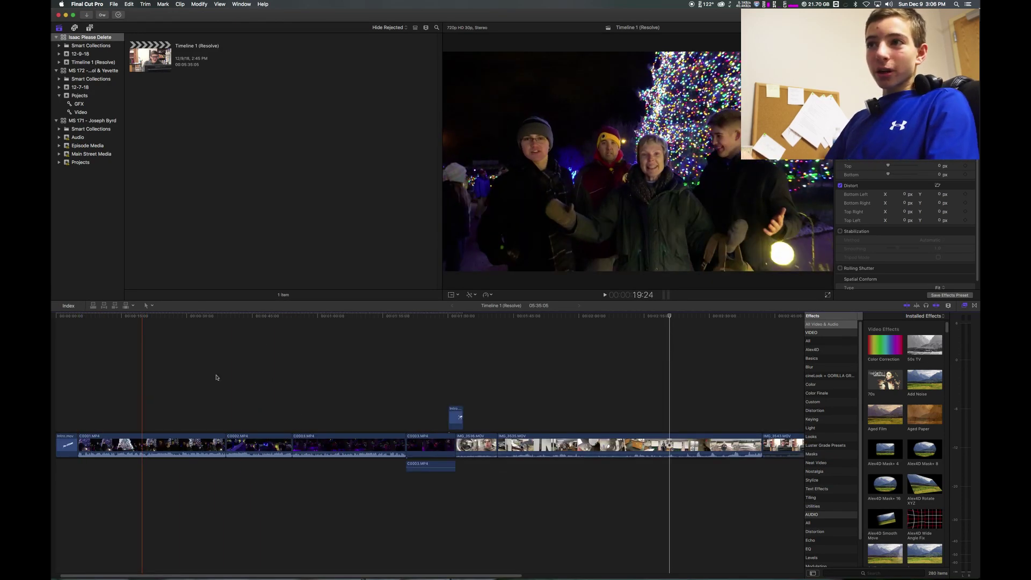
drag(552, 392, 301, 379)
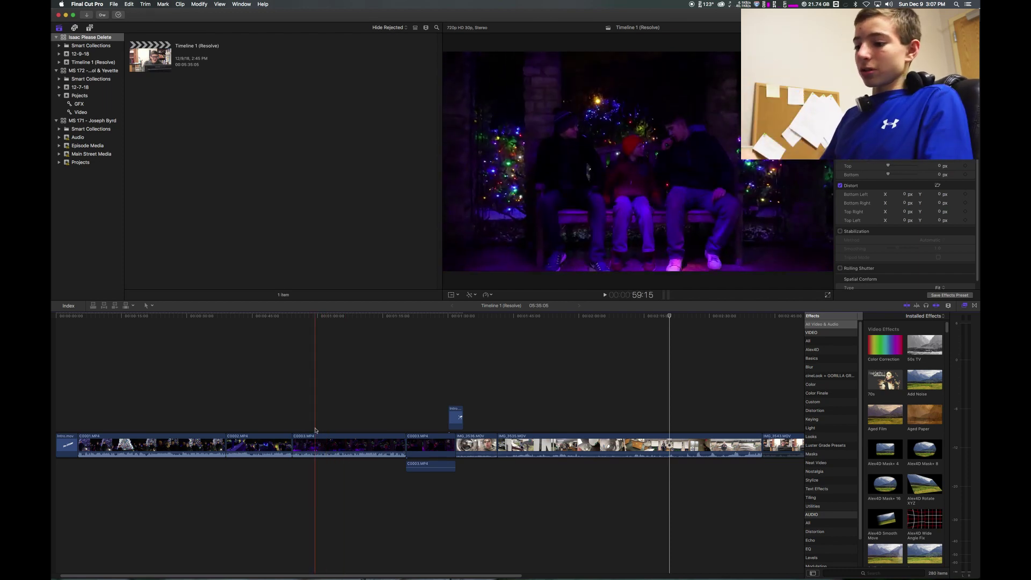
click(325, 450)
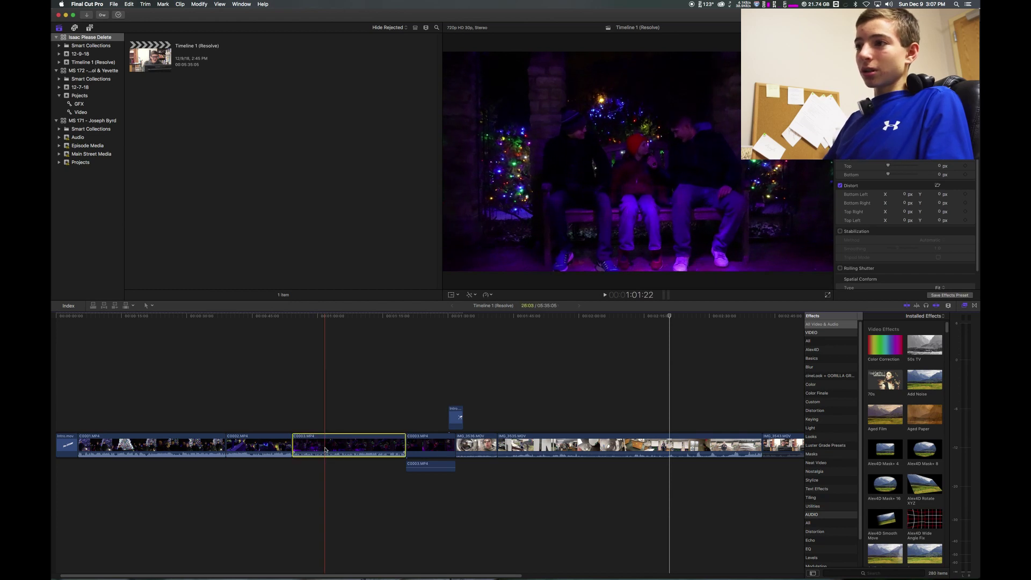
Delete C0003.MP4 and confirm the trash prompt, then undo to restore it in the storyline.
key(BackSpace)
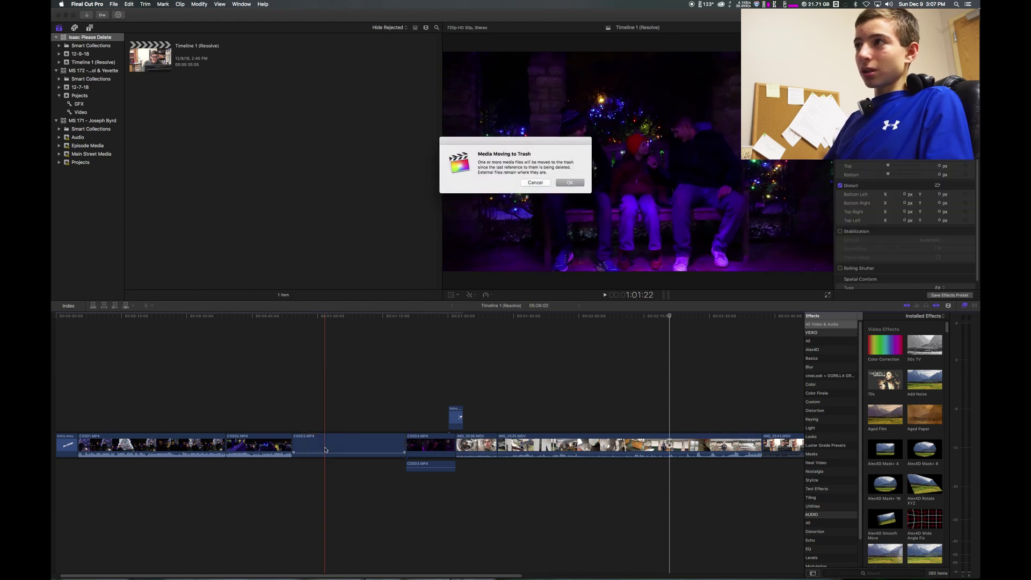
click(580, 185)
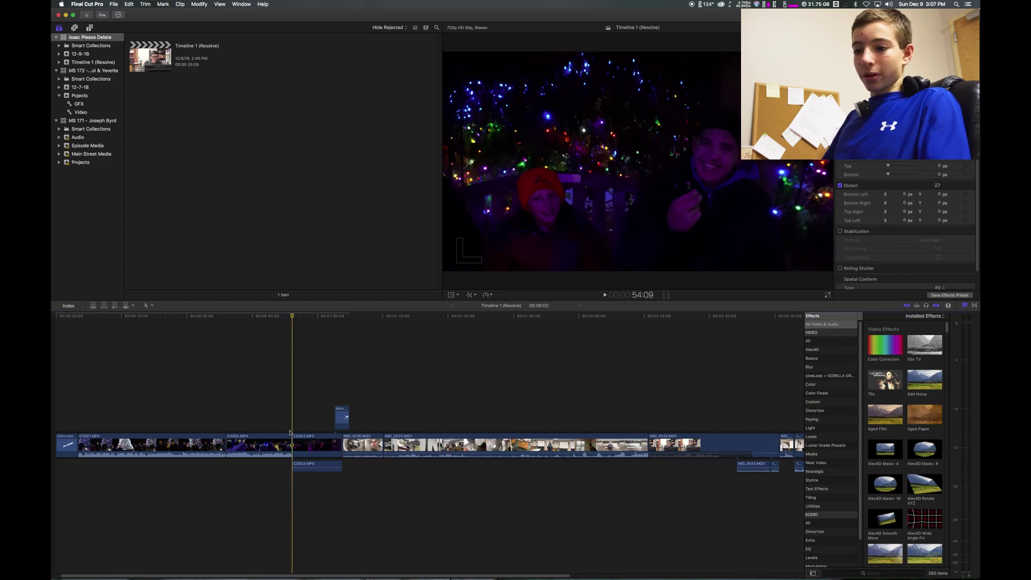
key(super+z)
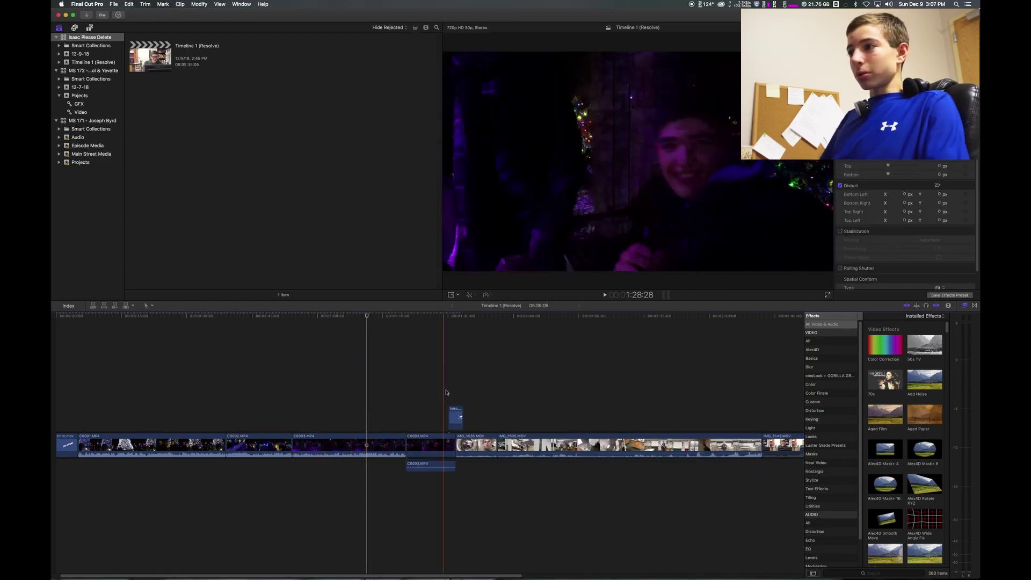
Move the playhead earlier, select C0003.MP4 and briefly play it.
scroll(270, 390, left, 2)
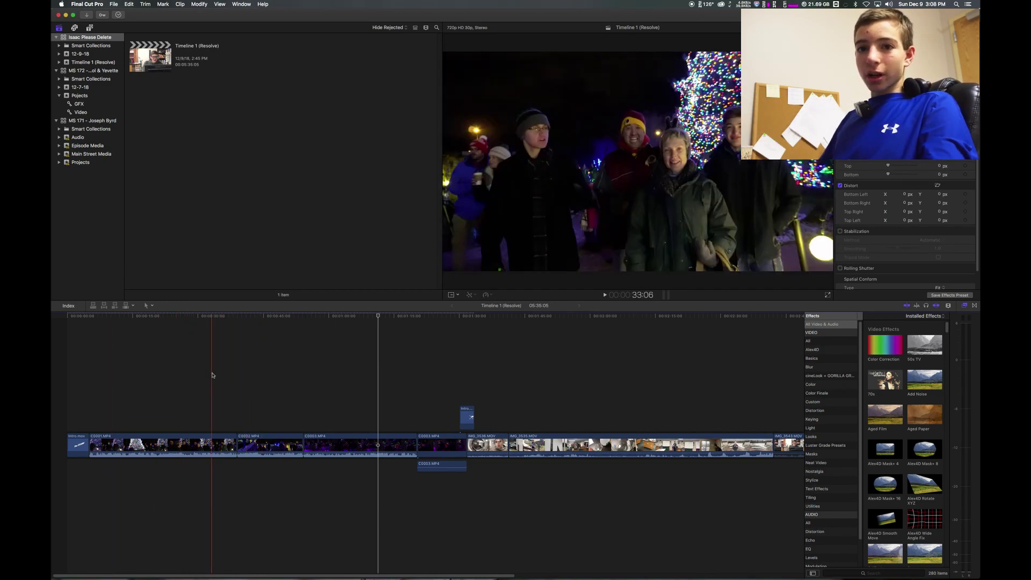
click(211, 317)
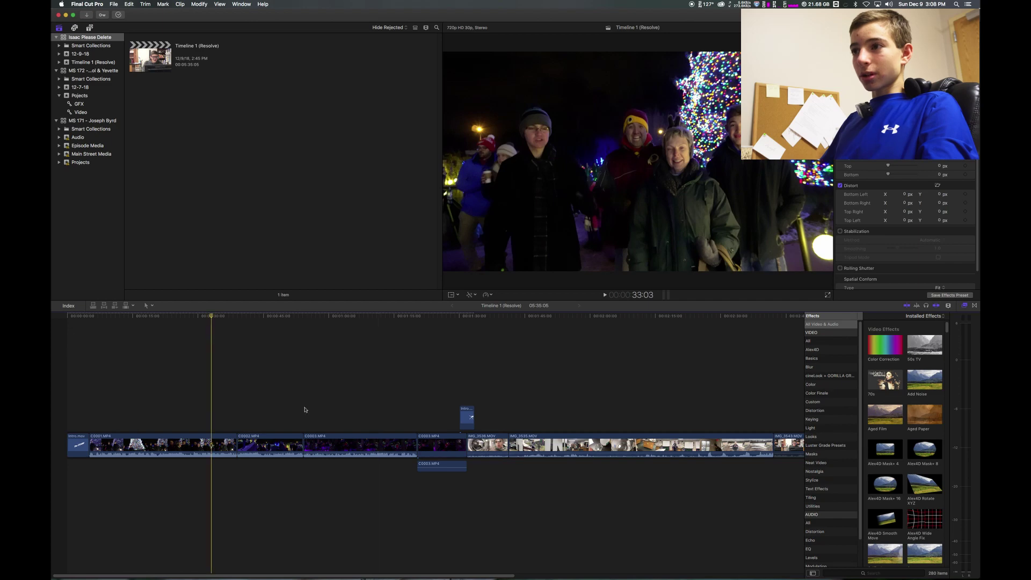
click(355, 437)
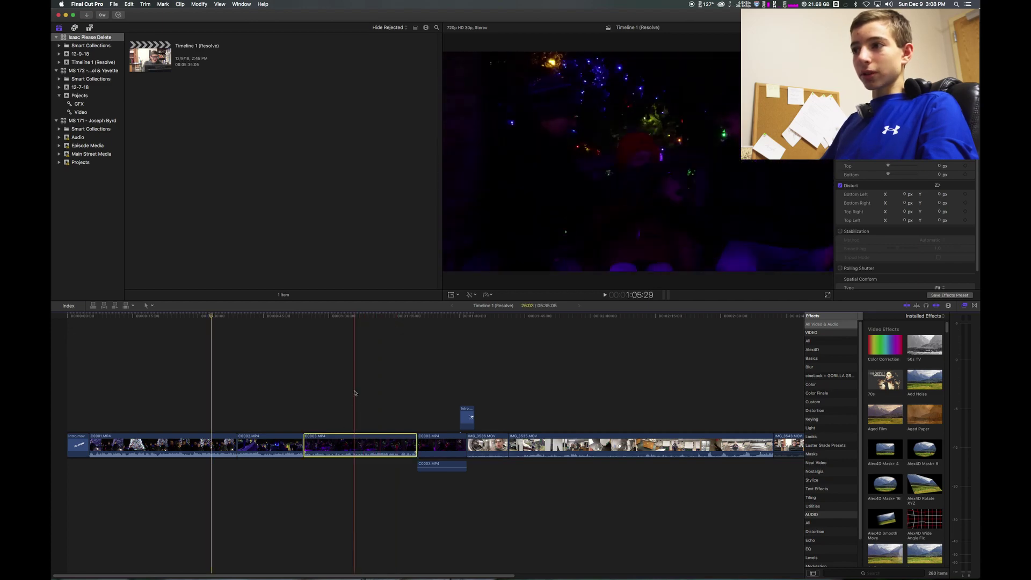
click(189, 405)
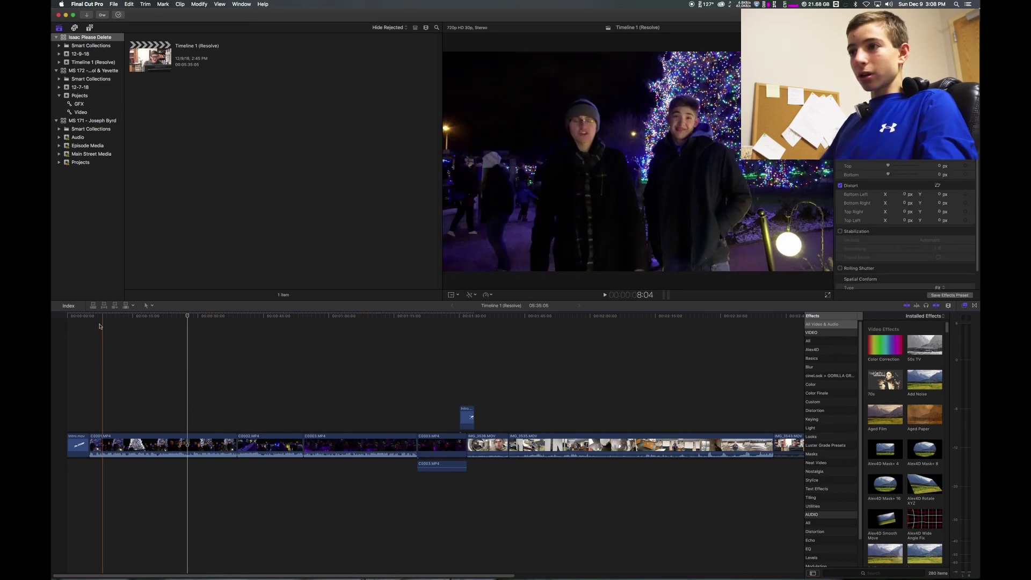
key(space)
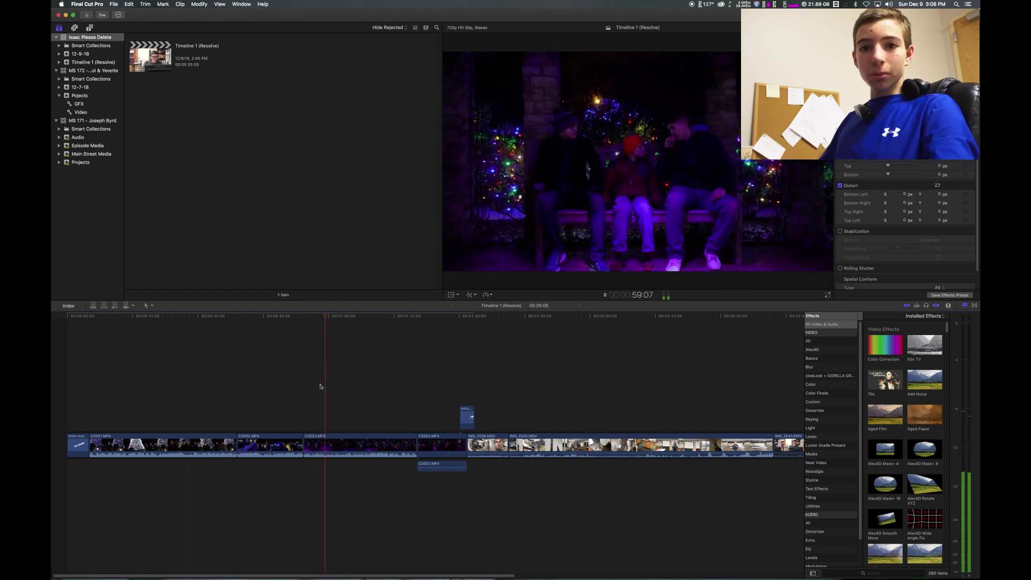
key(space)
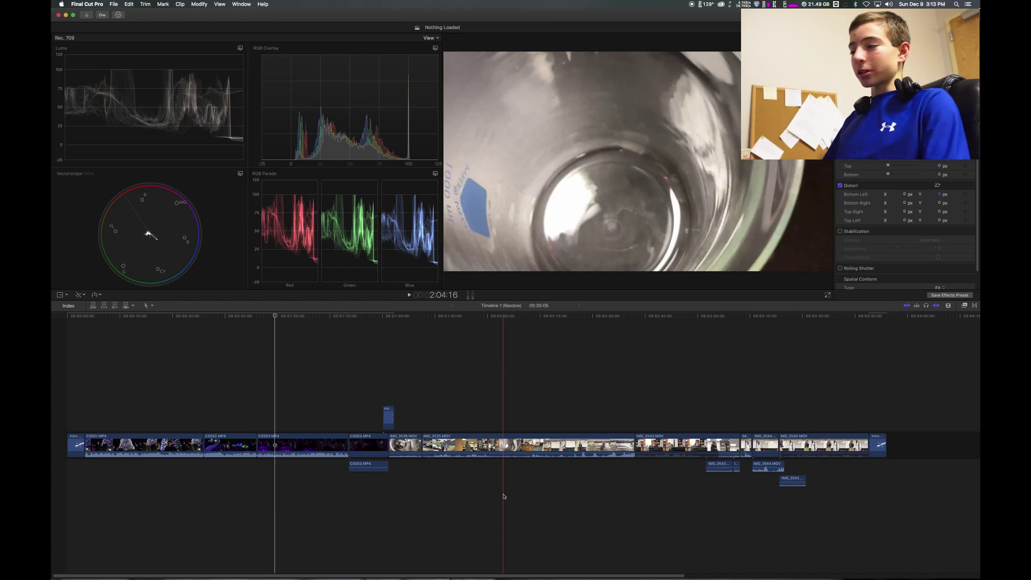
Apply ColorFinale to C0003, add a Color Wheels layer and raise Gamma to brighten midtones.
click(964, 306)
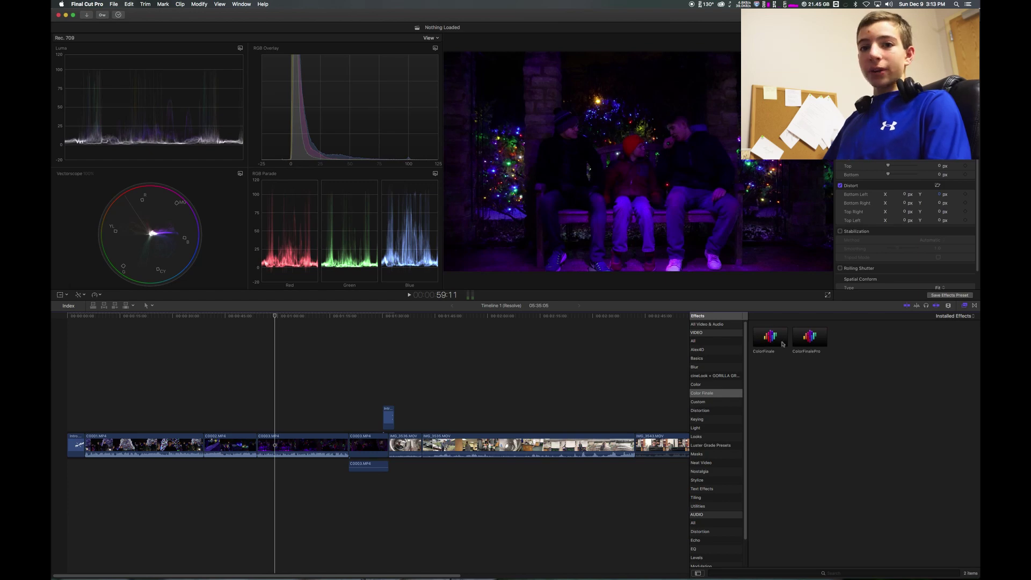
drag(782, 345, 297, 444)
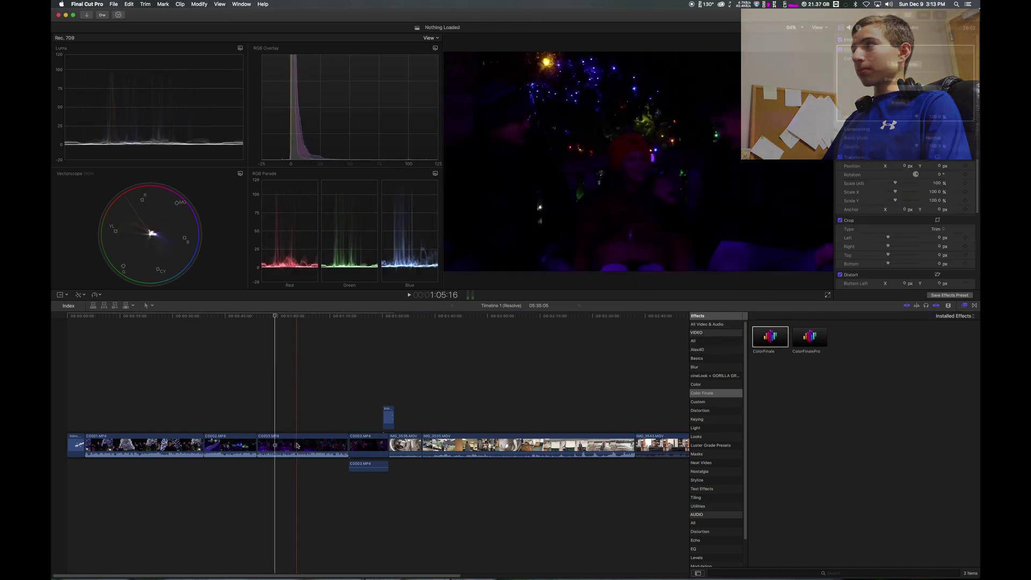
click(904, 65)
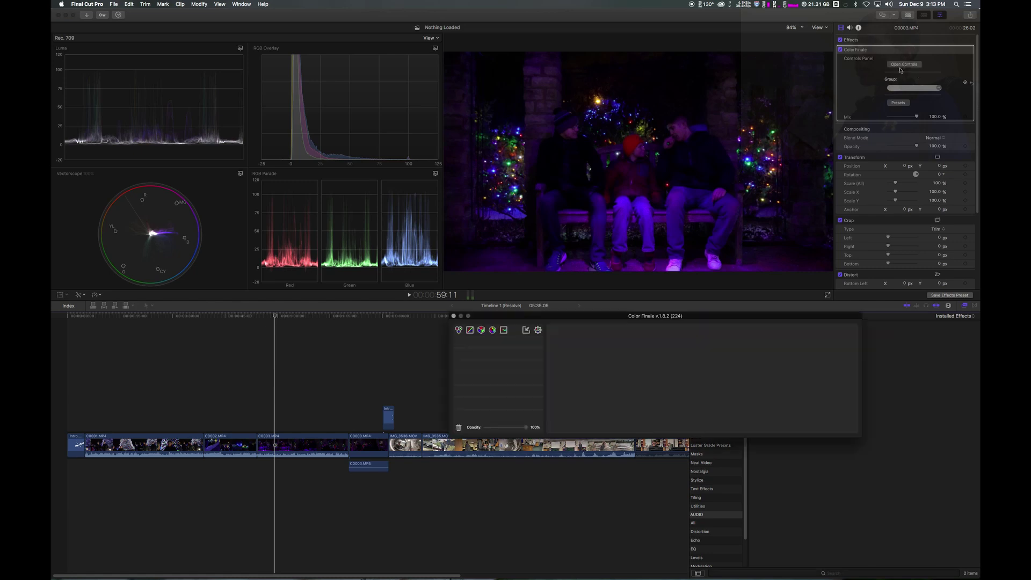
click(459, 331)
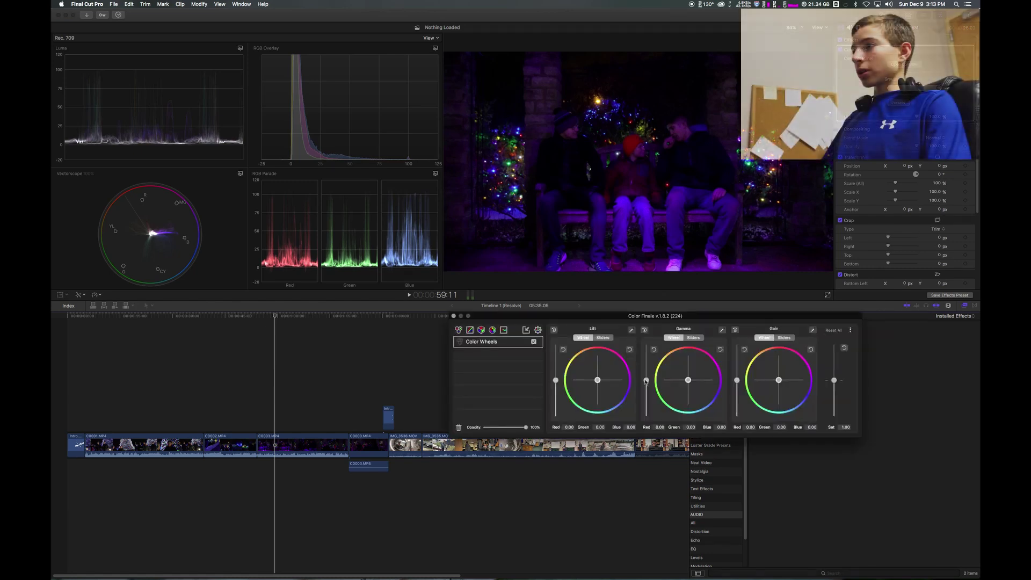
mouse_move(646, 381)
mouse_down()
mouse_move(647, 406)
mouse_move(653, 367)
mouse_up()
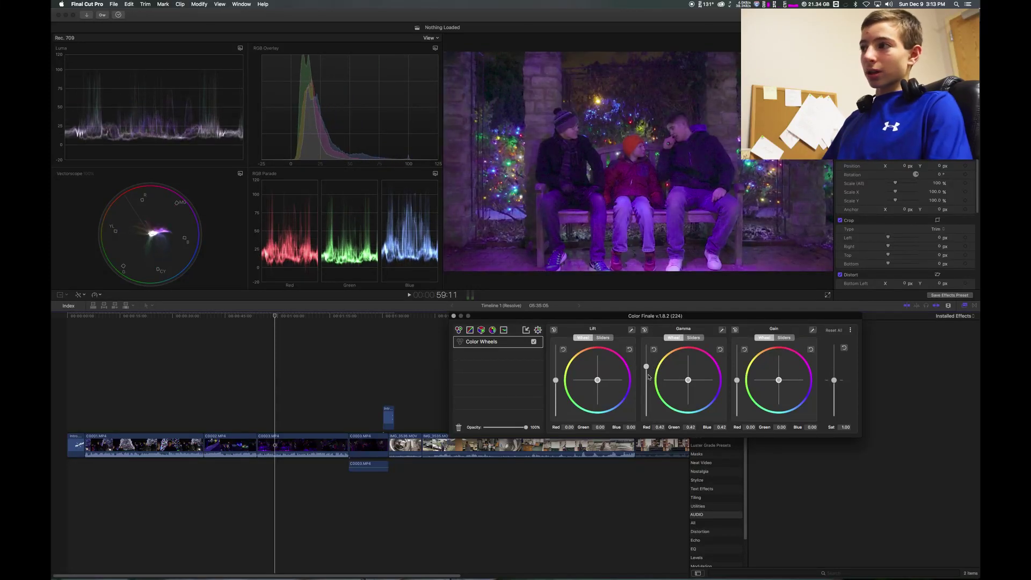
click(453, 316)
click(965, 306)
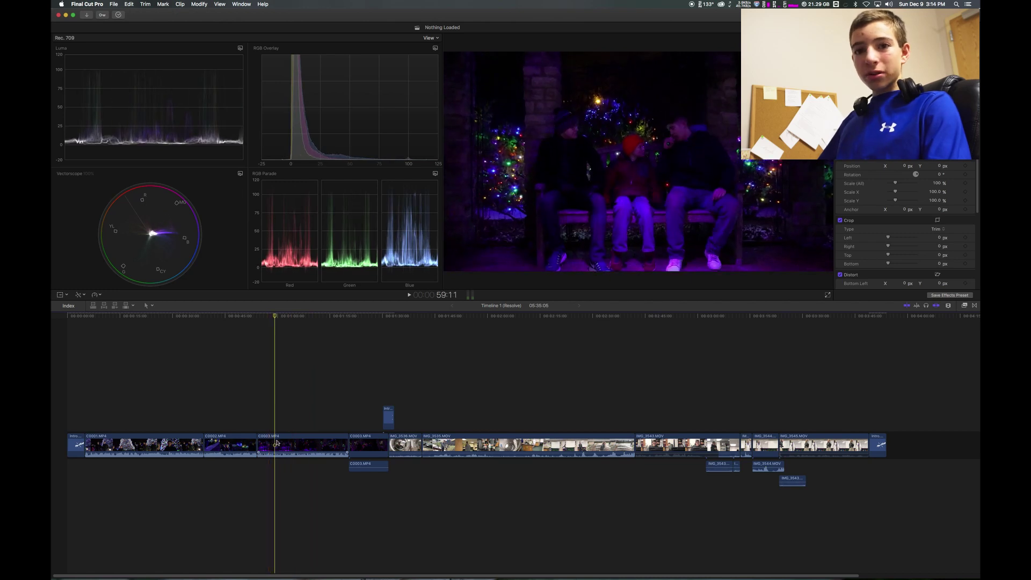
Expand C0003's audio beneath its video and select the clip with its audio.
right_click(304, 443)
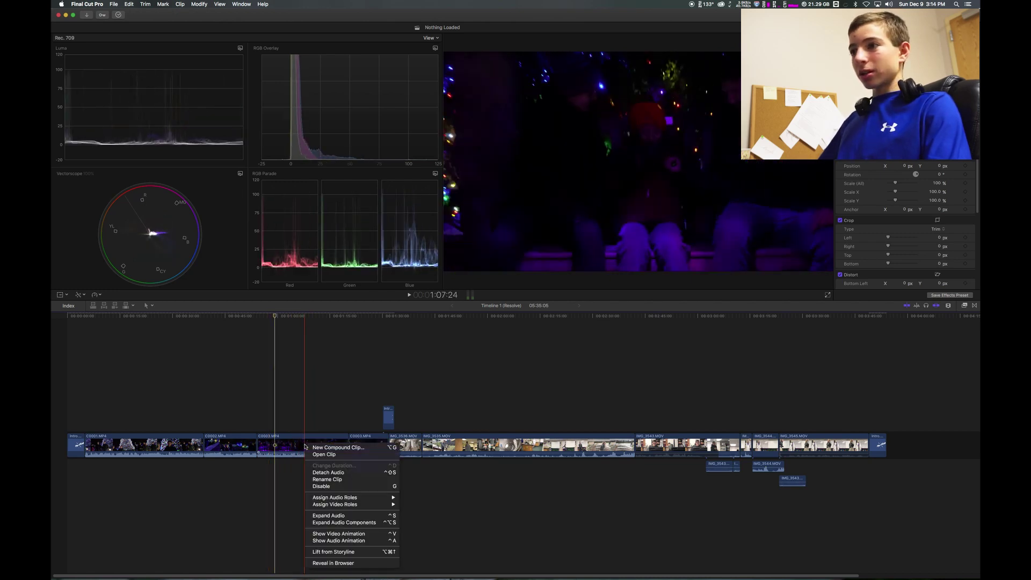
click(353, 519)
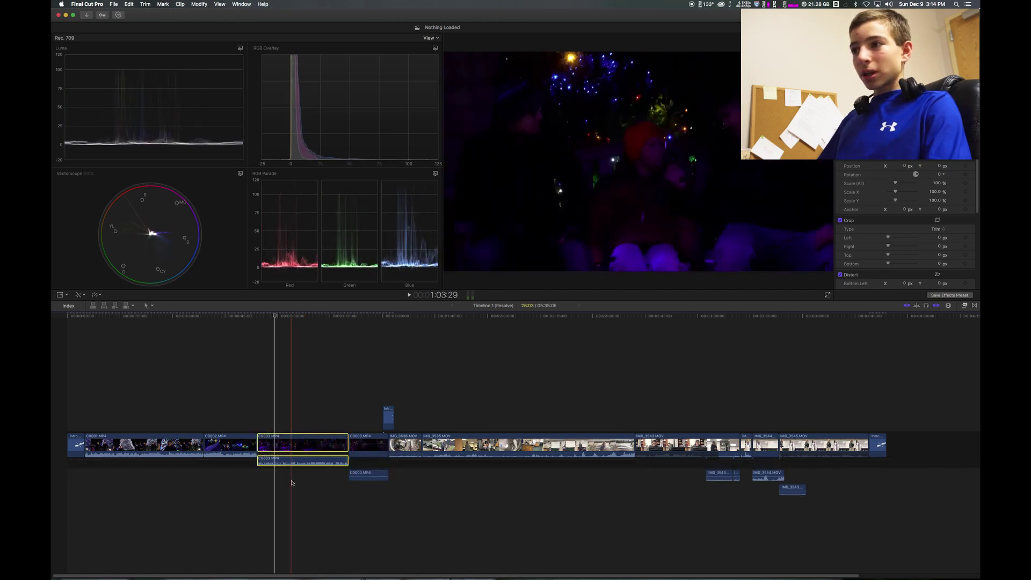
click(307, 472)
click(308, 467)
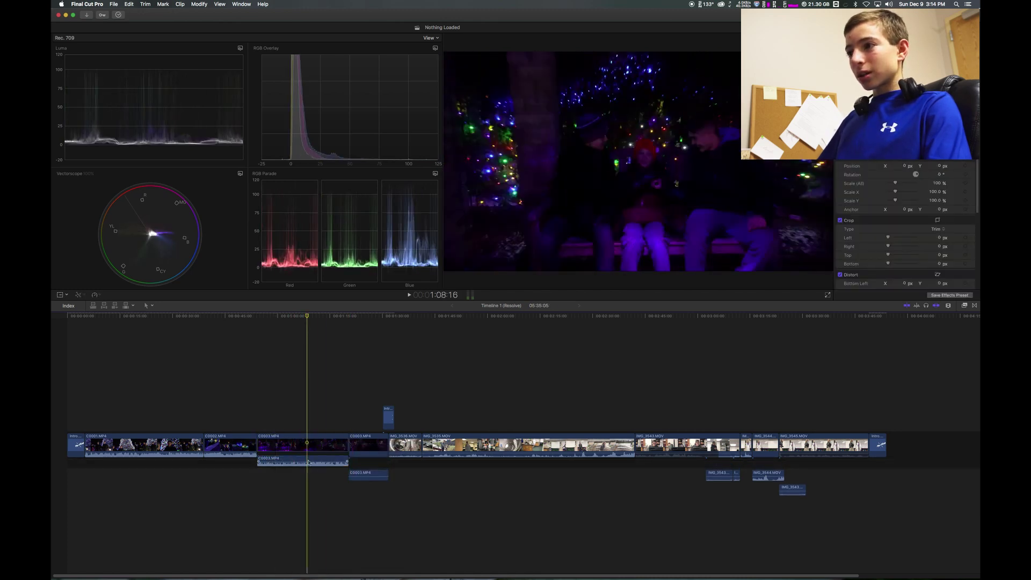
click(309, 461)
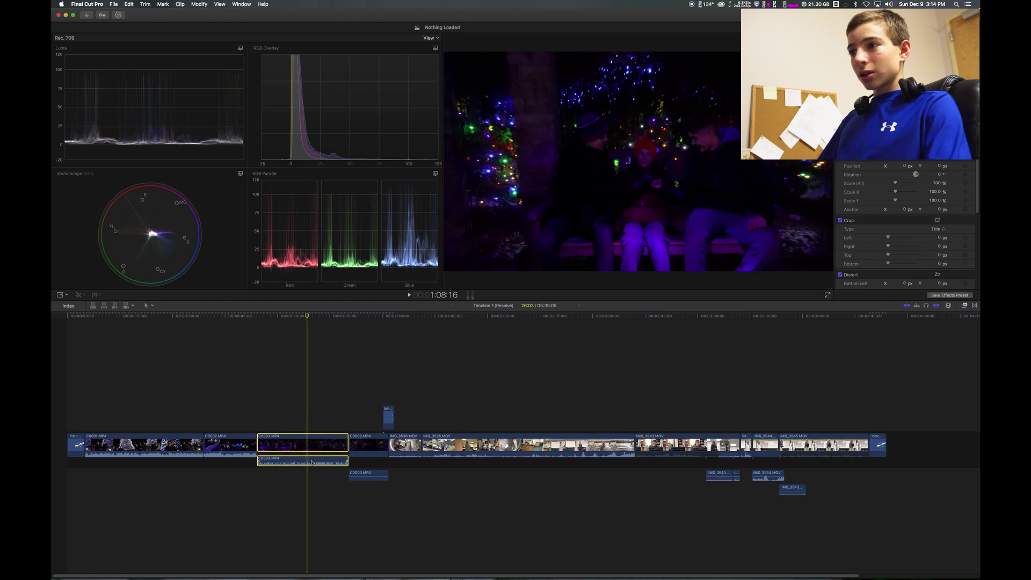
click(341, 475)
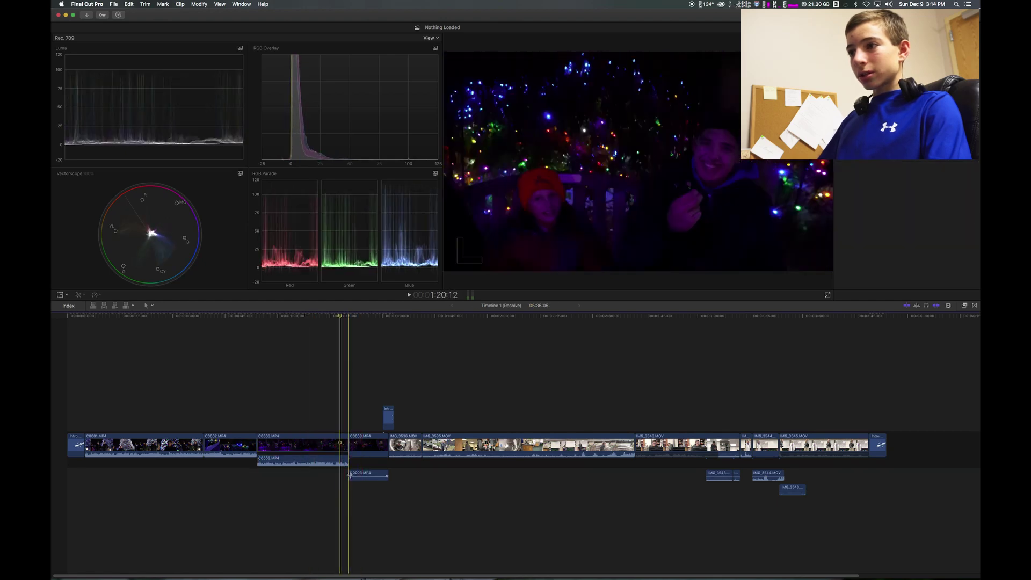
Trim the end of C0003's expanded audio, undo the trim, then select C0002.
drag(348, 462, 328, 465)
key(super+7)
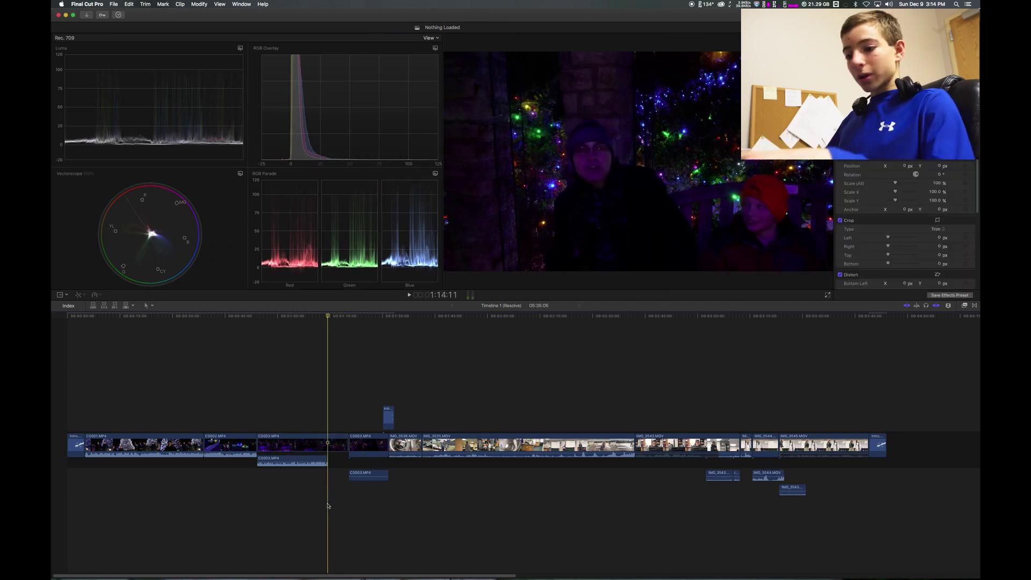
key(super+z)
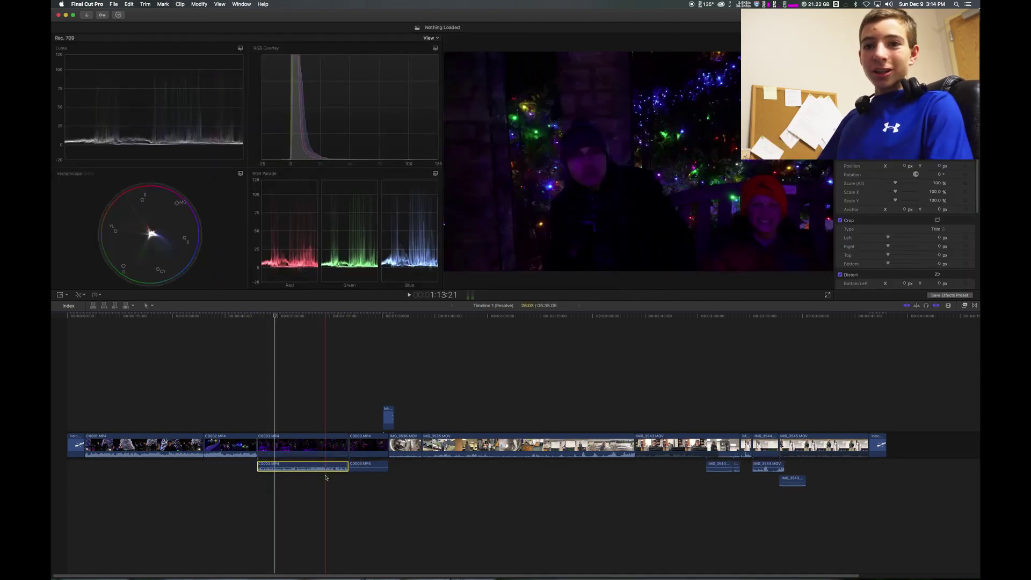
click(232, 445)
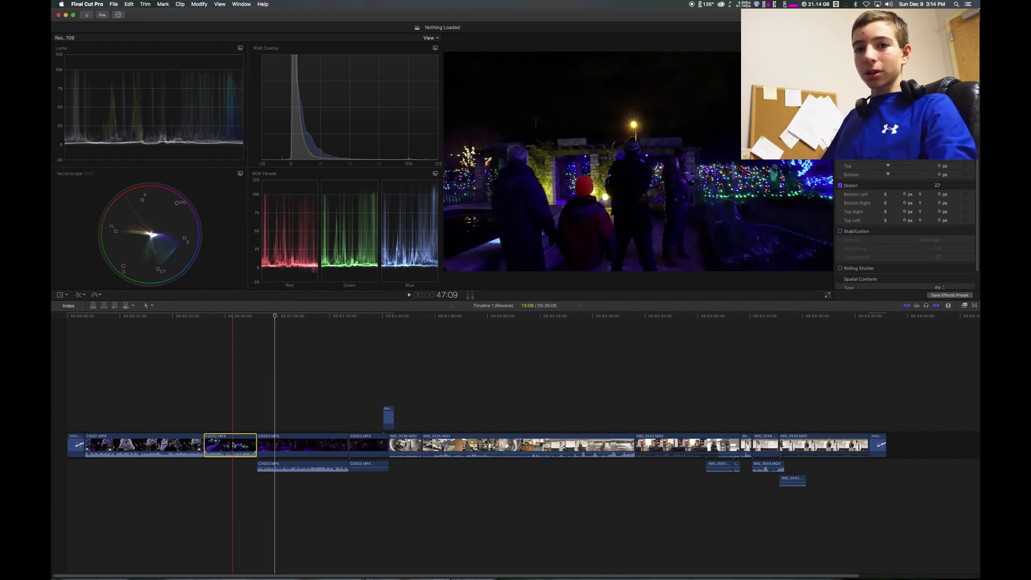
click(306, 376)
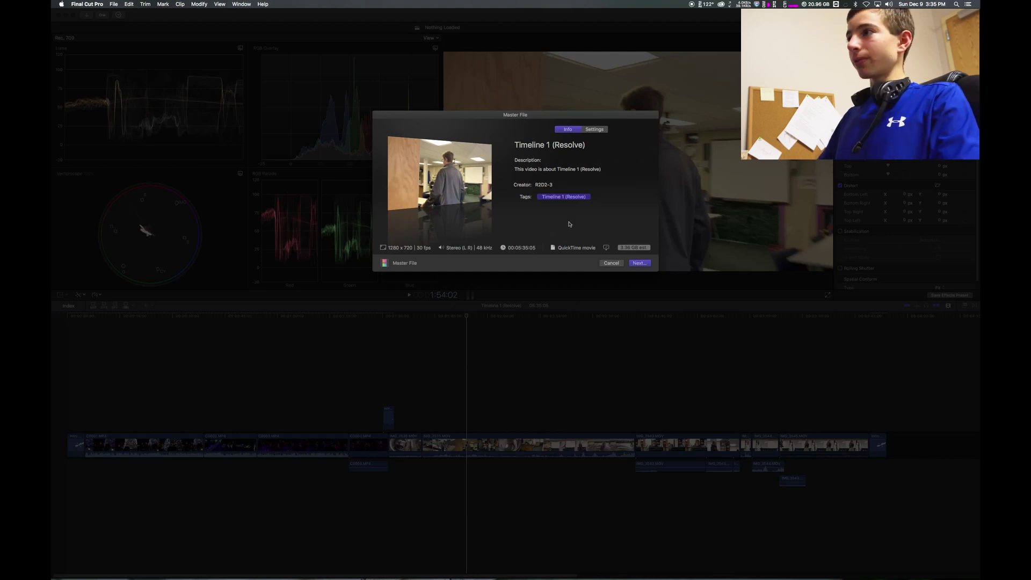
Cancel the Master File export, launch Compressor to check its empty queue, then close it.
key(Escape)
key(super+space)
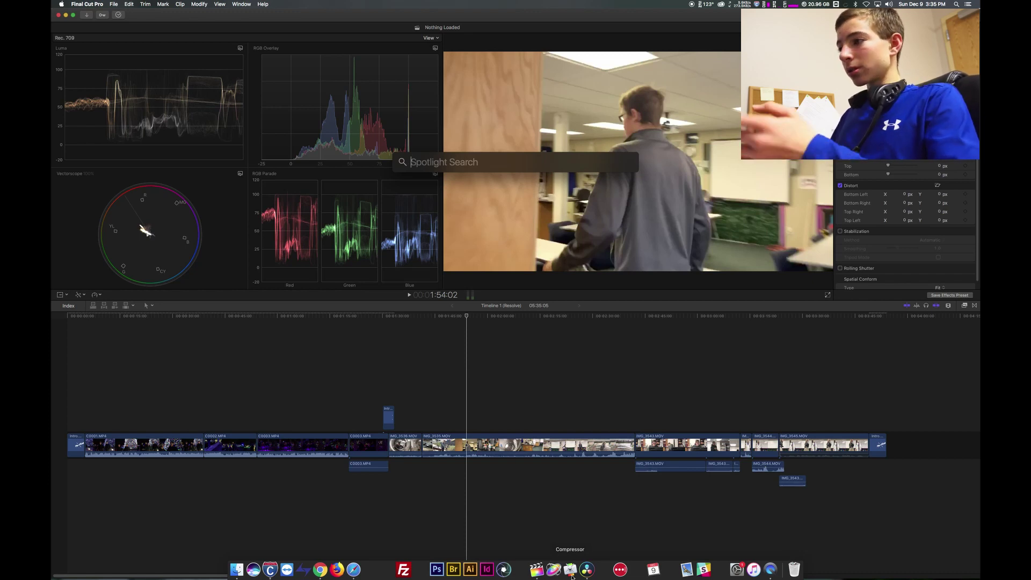
click(571, 571)
drag(211, 140, 404, 67)
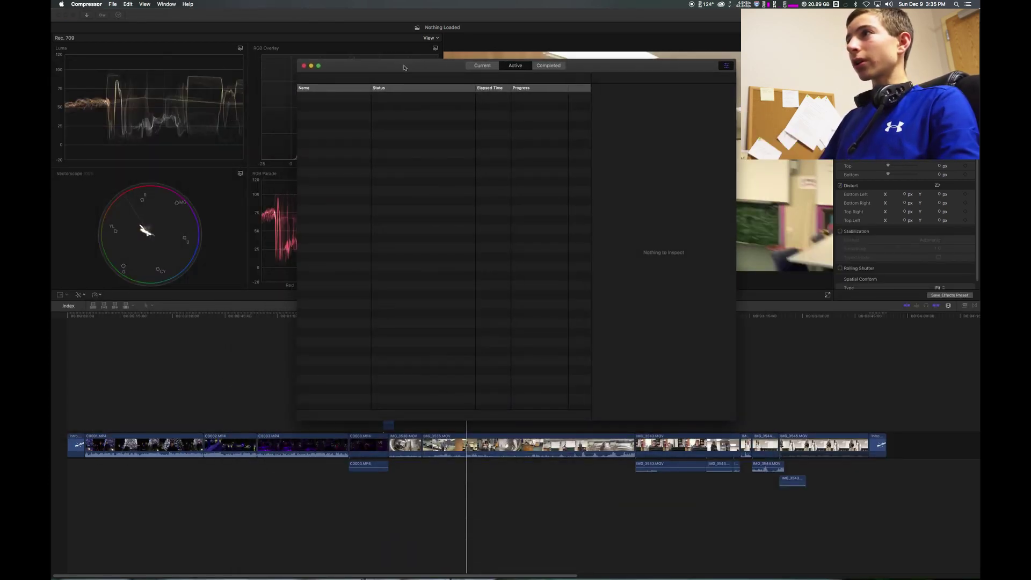
click(304, 66)
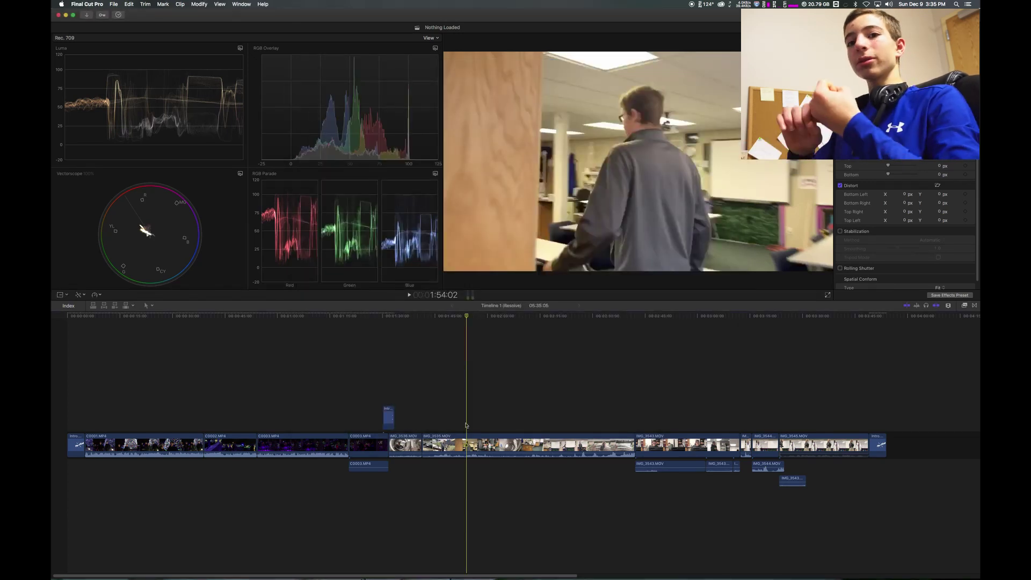